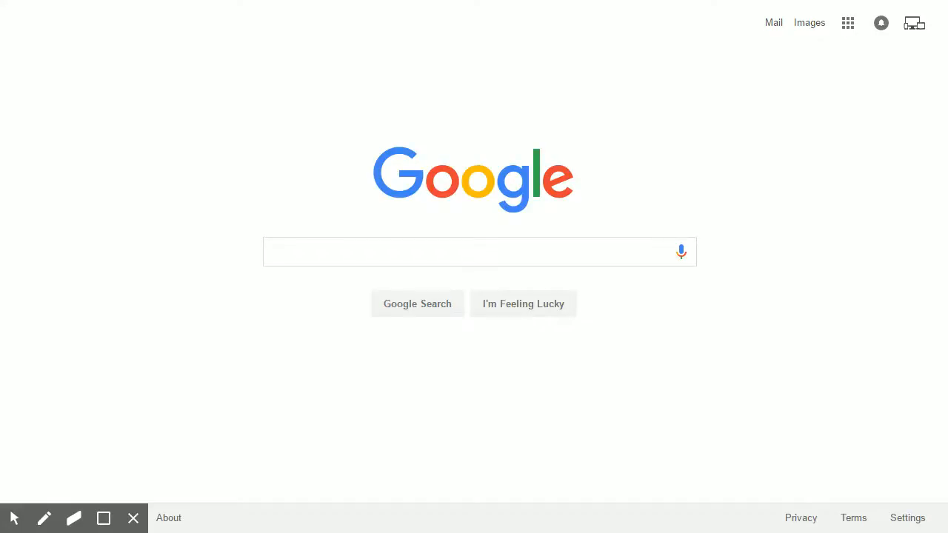
# Open Google Calendar from the list of Google apps.
pyautogui.click(850, 30)
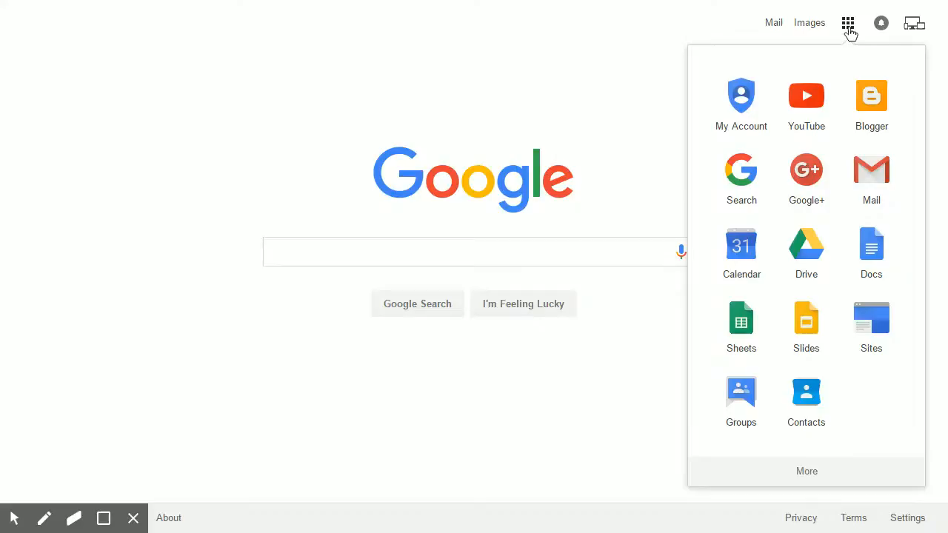
pyautogui.click(754, 263)
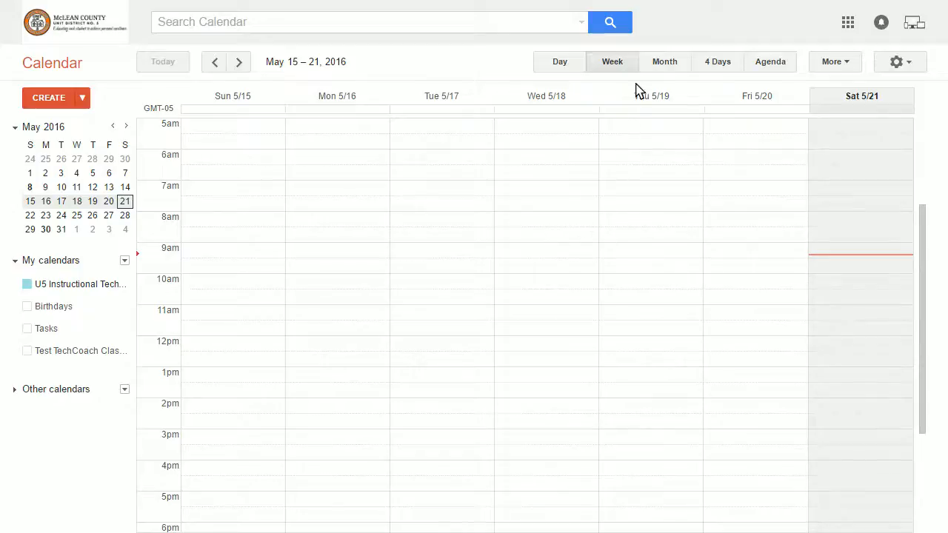
# Look through the Month, Day, 4 Days and Agenda views of the calendar and return to the Week view.
pyautogui.click(655, 64)
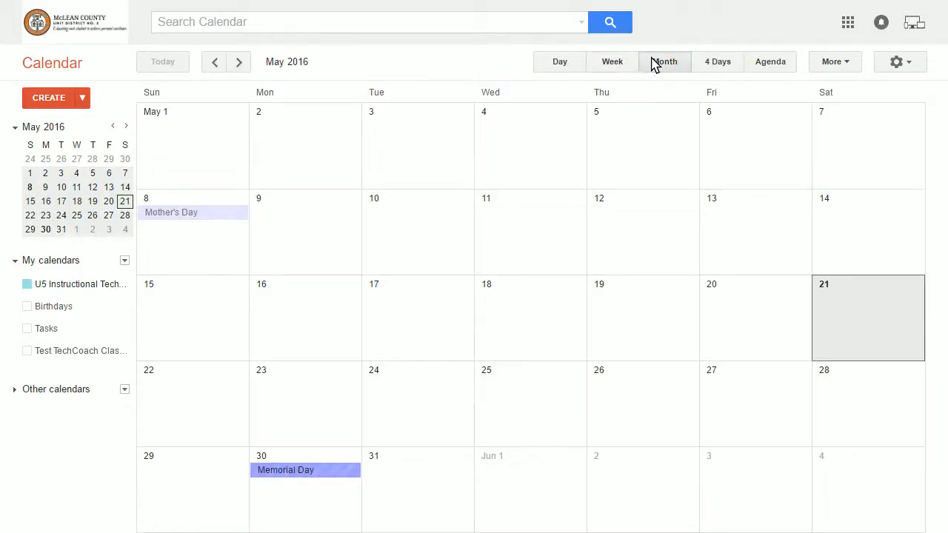
pyautogui.click(563, 66)
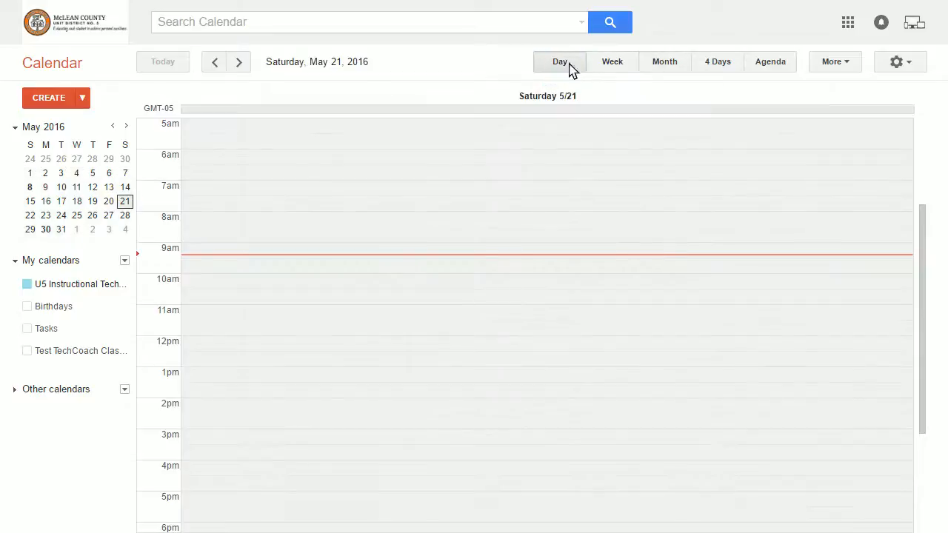
pyautogui.click(707, 65)
pyautogui.click(771, 64)
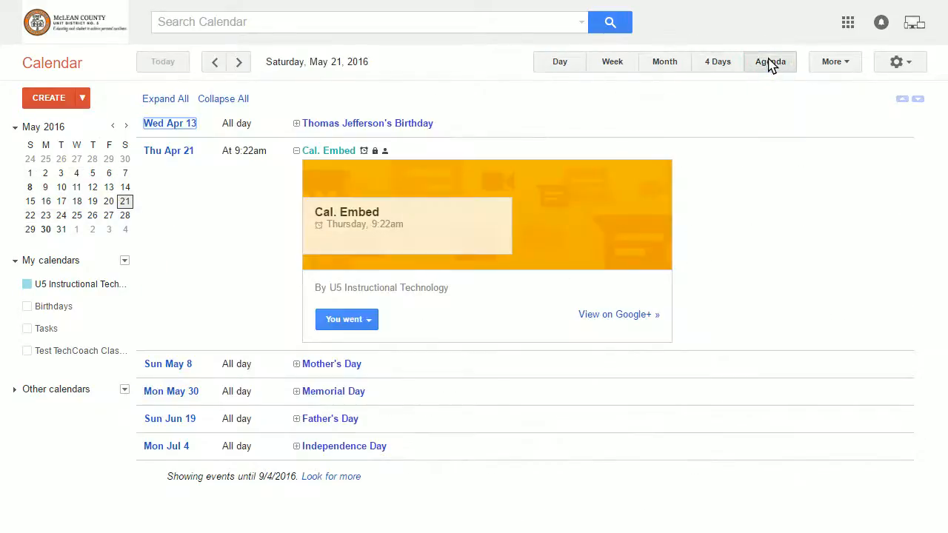
pyautogui.click(625, 65)
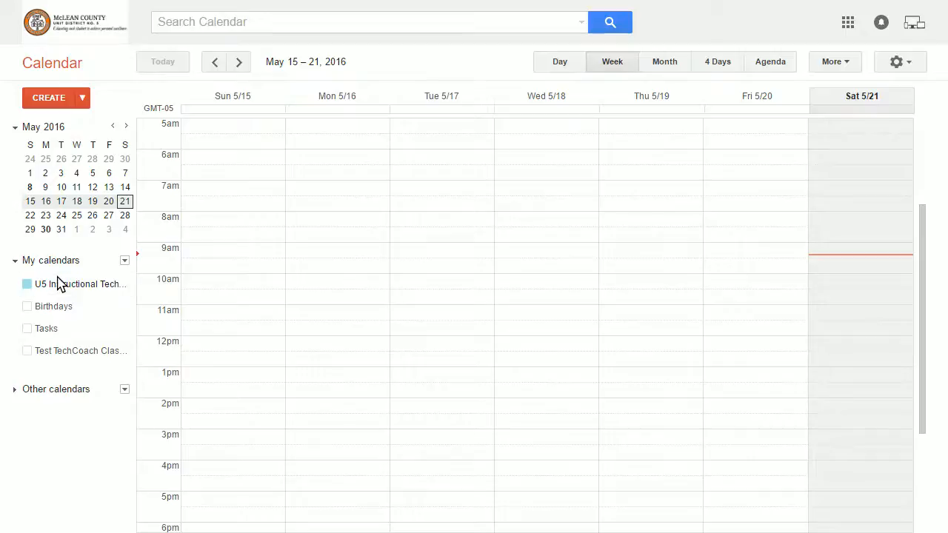
# Show and hide the Birthdays, Tasks and Test TechCoach calendars in turn, leaving only the main calendar displayed.
pyautogui.click(53, 310)
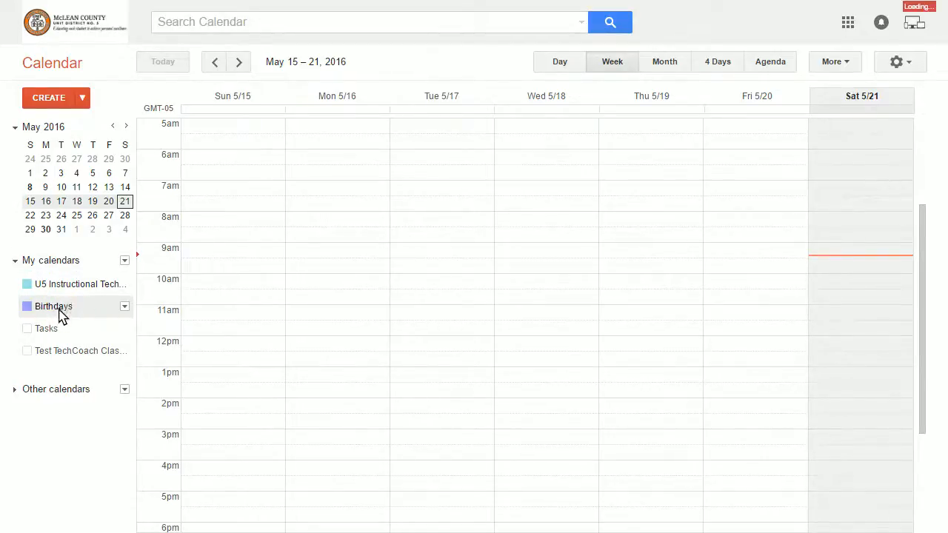
pyautogui.click(46, 330)
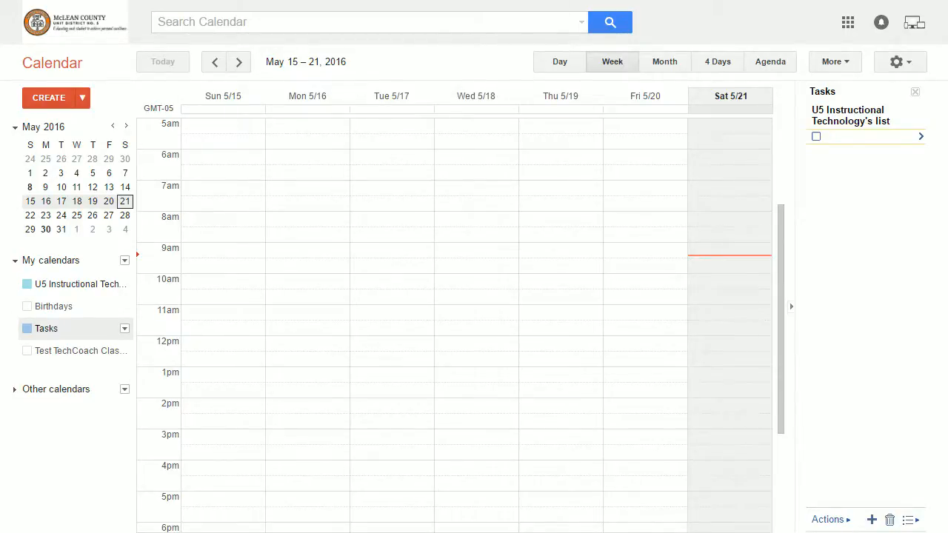
pyautogui.click(67, 330)
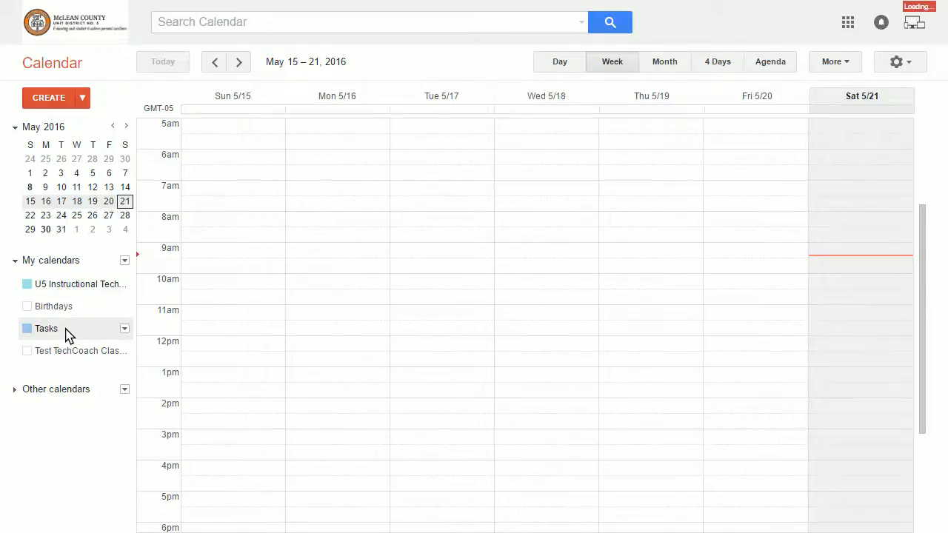
pyautogui.click(71, 353)
pyautogui.click(71, 353)
pyautogui.click(68, 333)
pyautogui.click(59, 332)
pyautogui.click(59, 351)
pyautogui.click(62, 359)
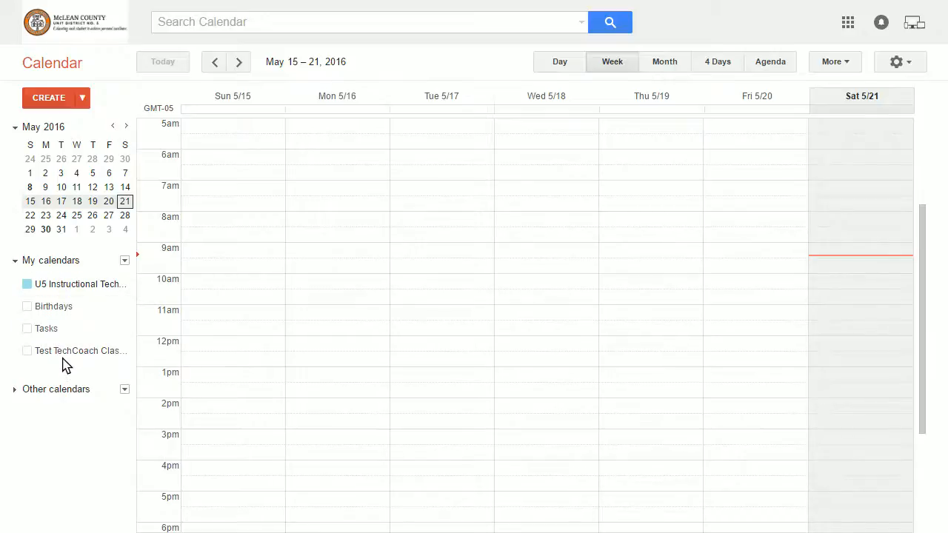
pyautogui.click(63, 355)
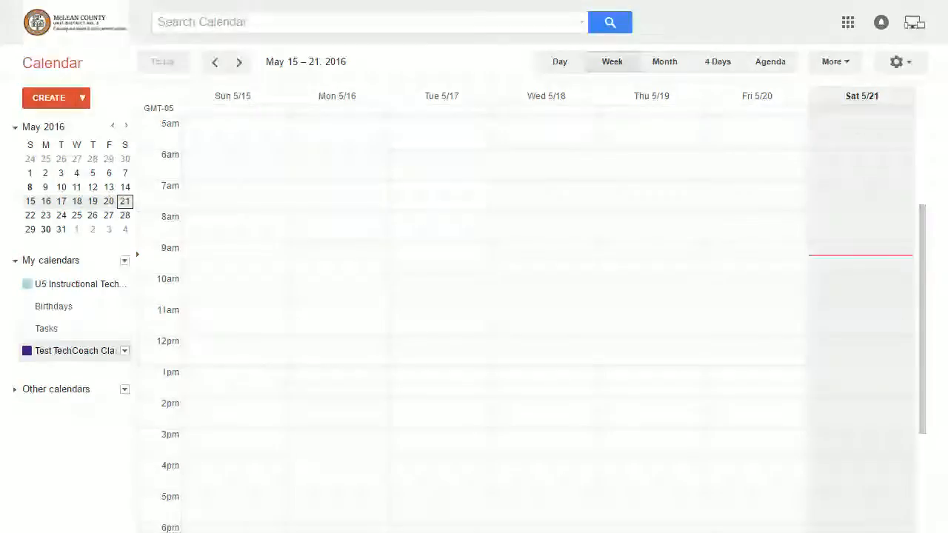
pyautogui.click(67, 351)
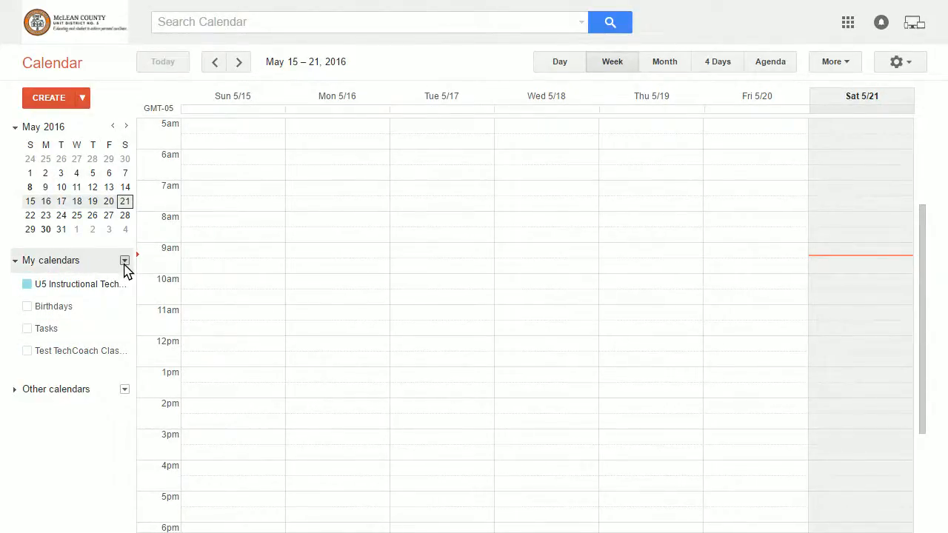
# Start a new calendar under My calendars and name it Class Homework, leaving its description blank.
pyautogui.click(124, 264)
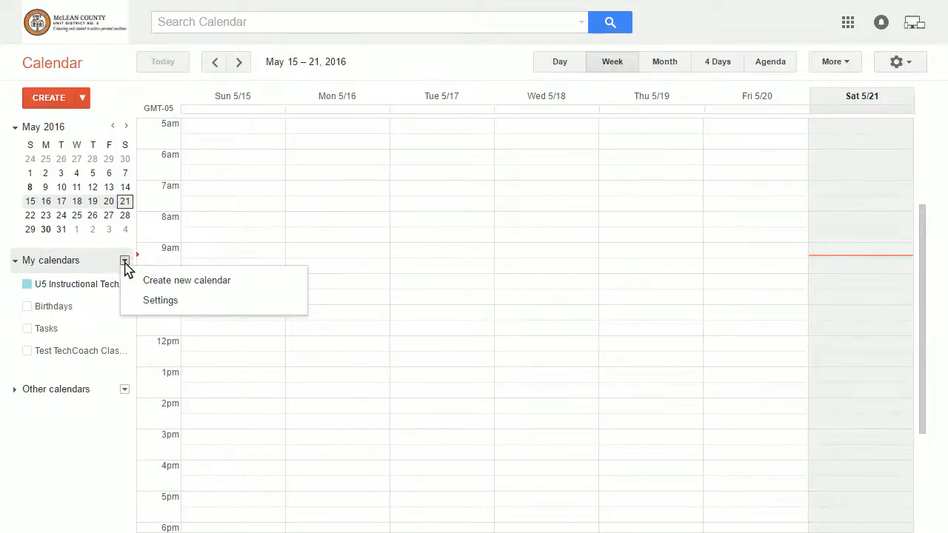
pyautogui.click(186, 289)
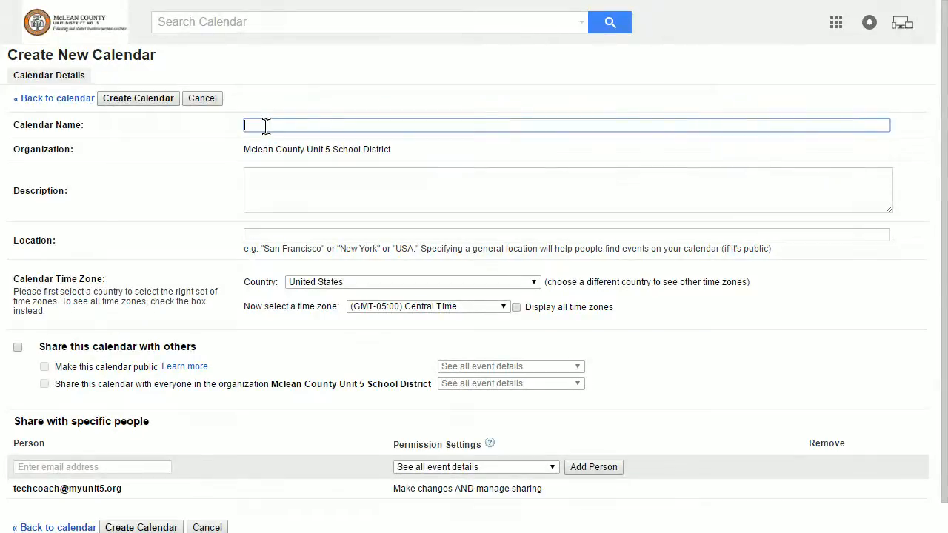
pyautogui.write('Class Homework')
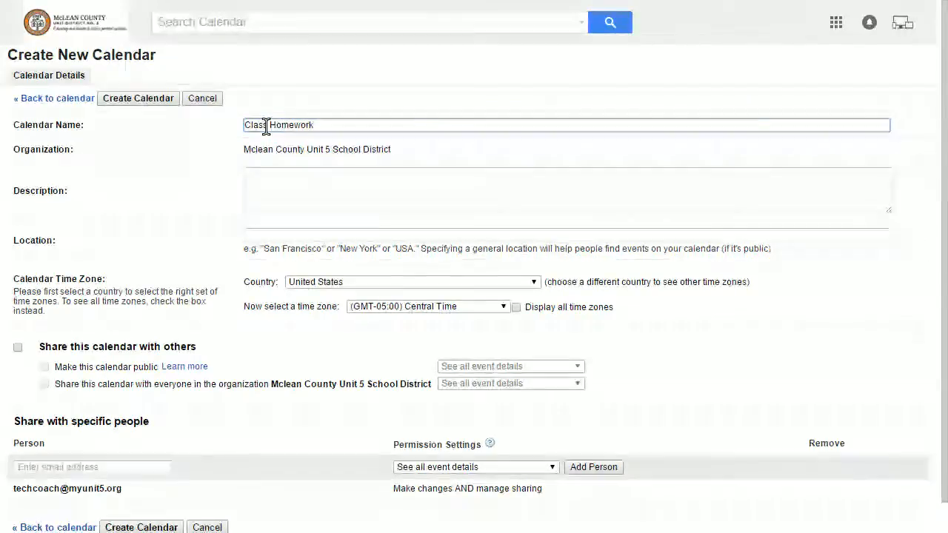
pyautogui.click(279, 181)
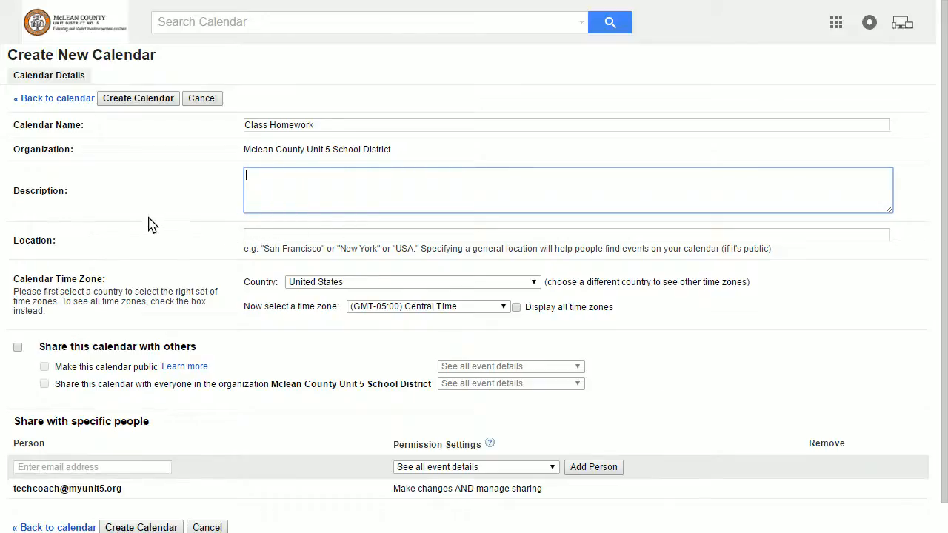
# Try sharing the new calendar with the whole organization and publicly with See all event details access, and turn sharing off again.
pyautogui.scroll(-1, 159, 281)
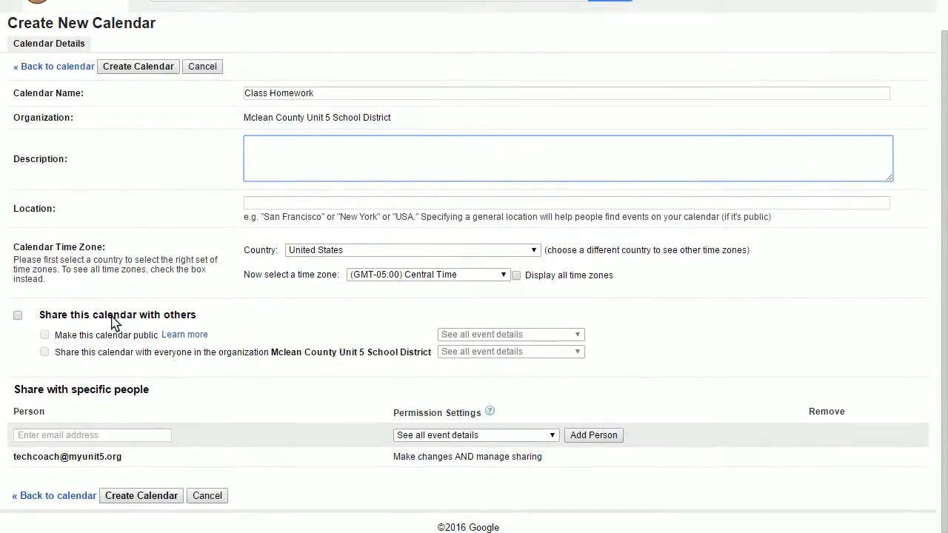
pyautogui.click(18, 315)
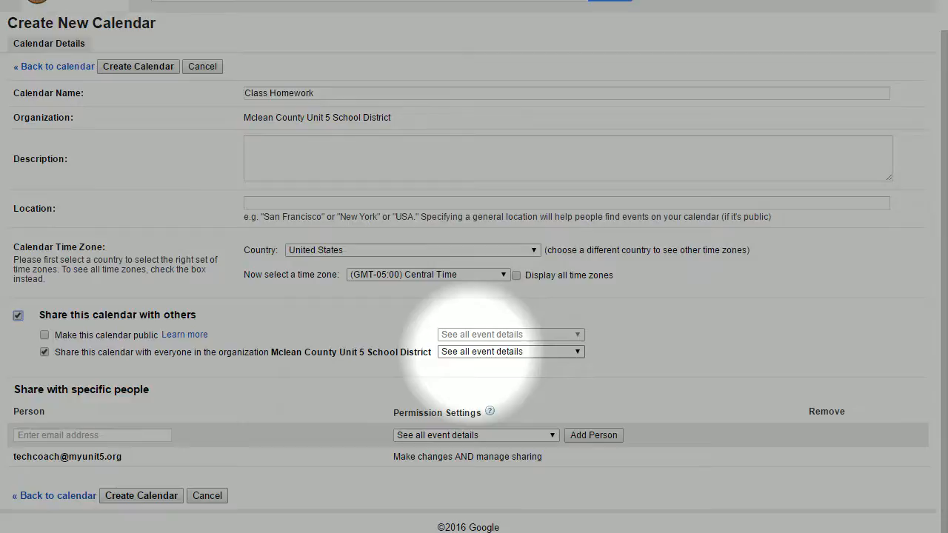
pyautogui.click(519, 353)
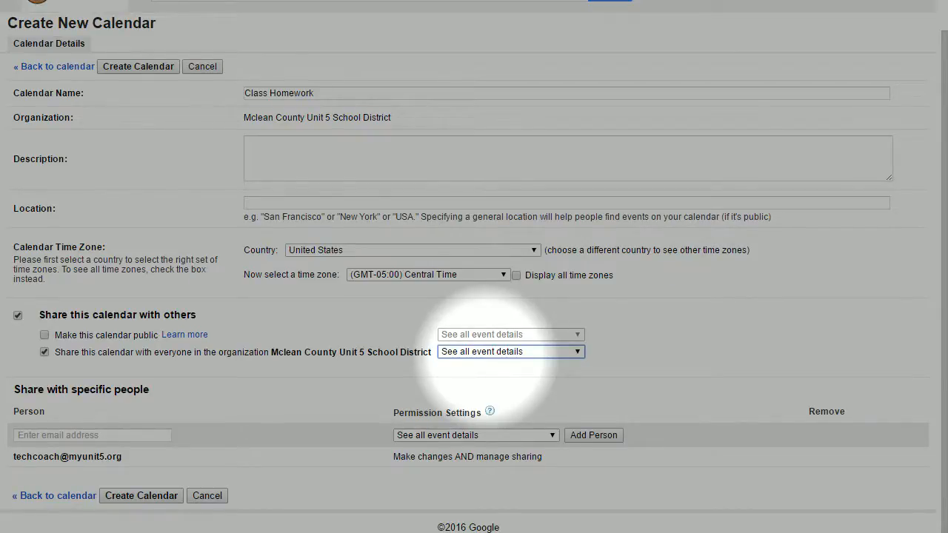
pyautogui.click(400, 353)
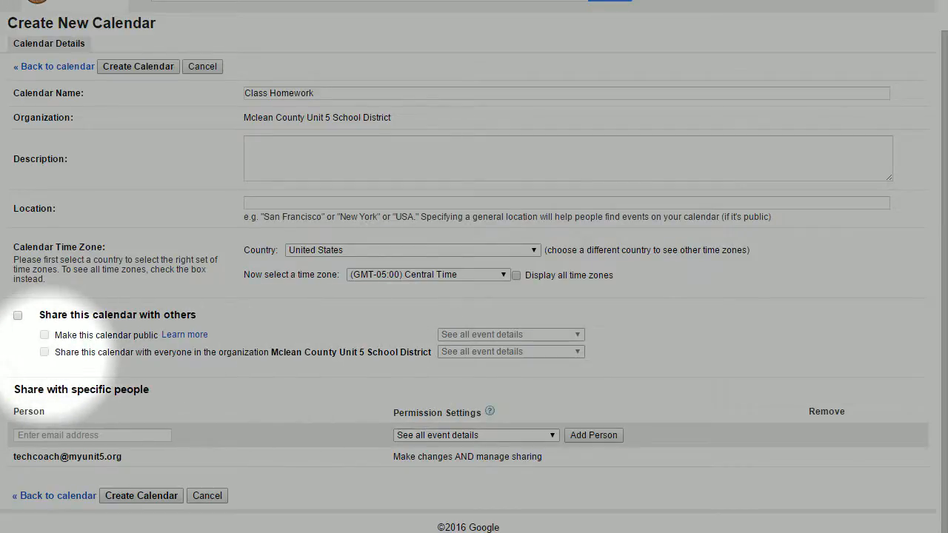
pyautogui.click(18, 315)
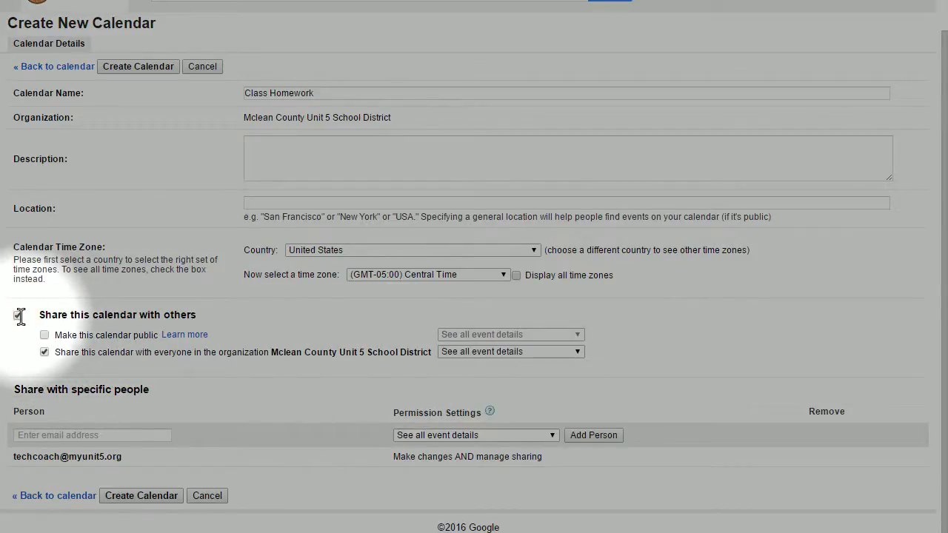
pyautogui.click(44, 334)
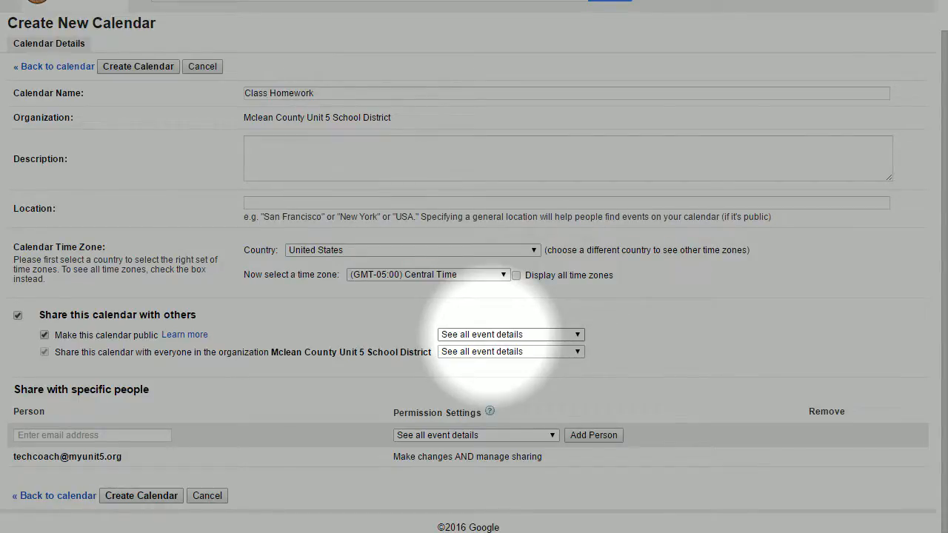
pyautogui.click(522, 334)
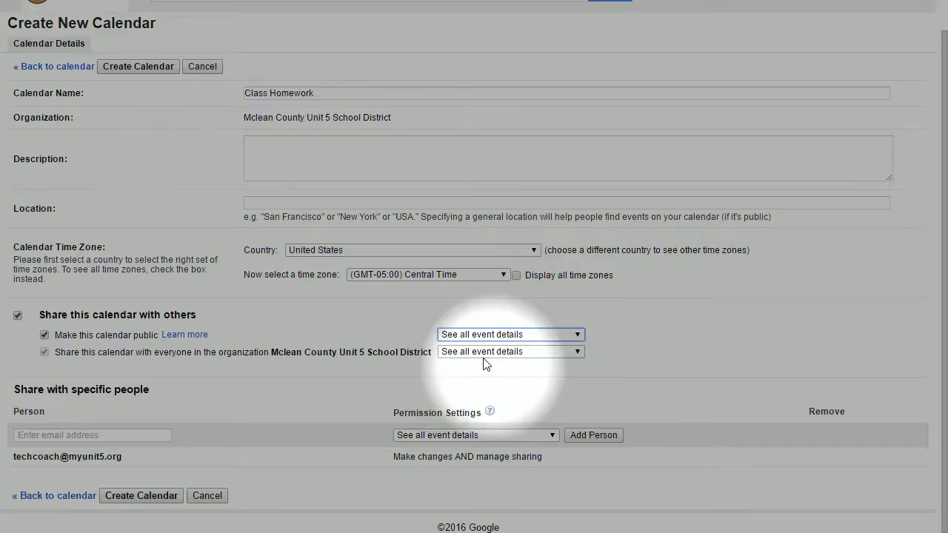
pyautogui.click(389, 346)
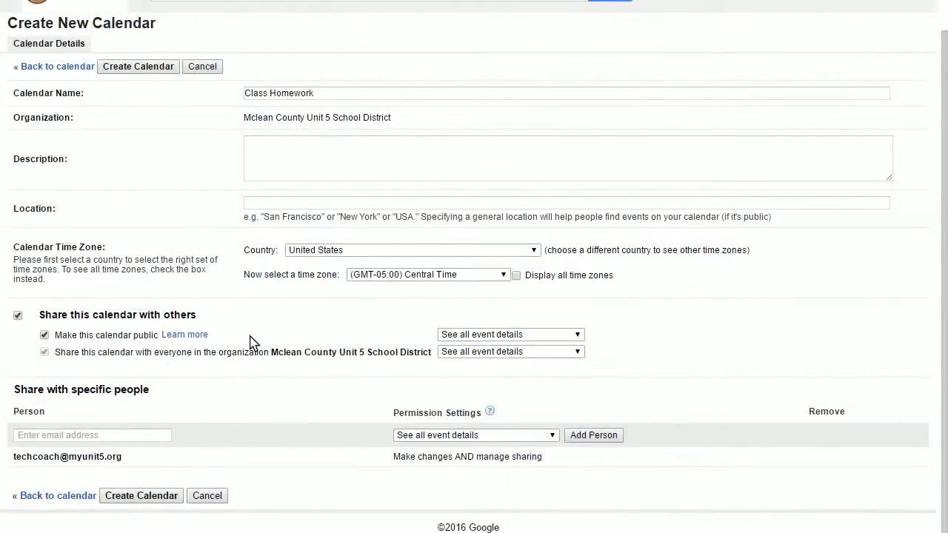
pyautogui.click(17, 315)
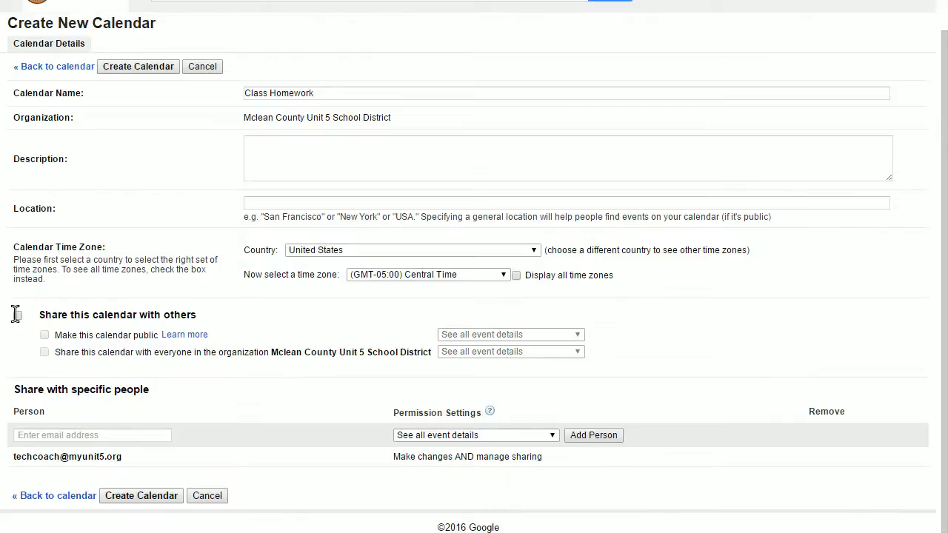
# Create the Class Homework calendar without adding any specific people to its sharing list.
pyautogui.click(100, 435)
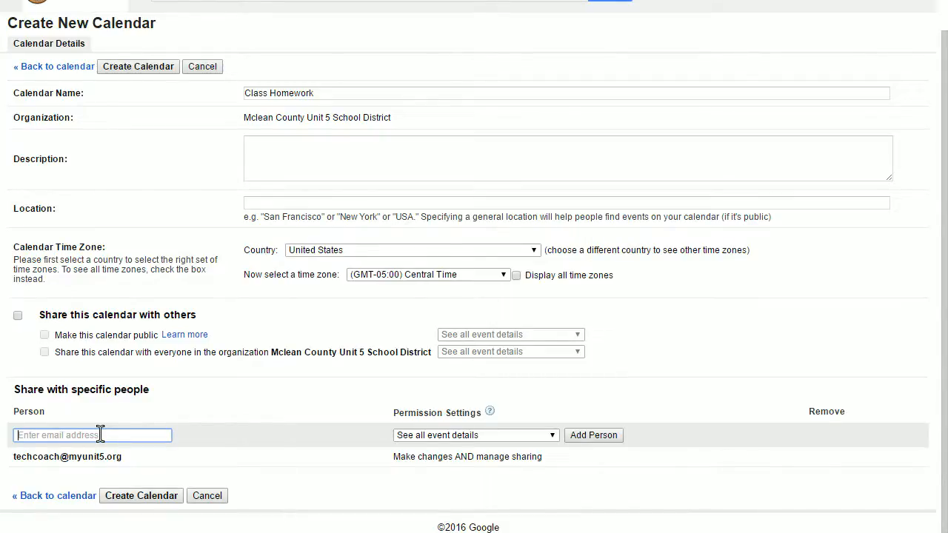
pyautogui.click(139, 498)
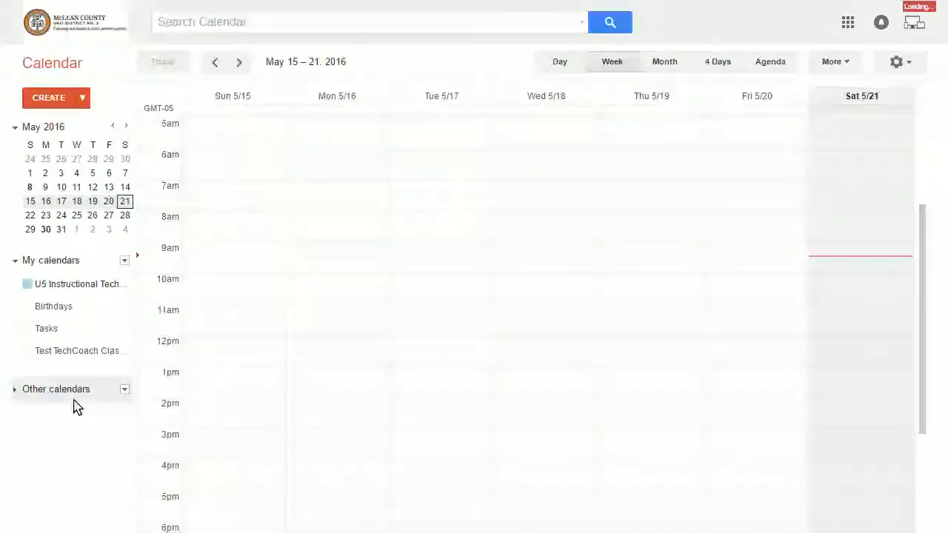
# Set the color of the Class Homework calendar to blue.
pyautogui.click(115, 328)
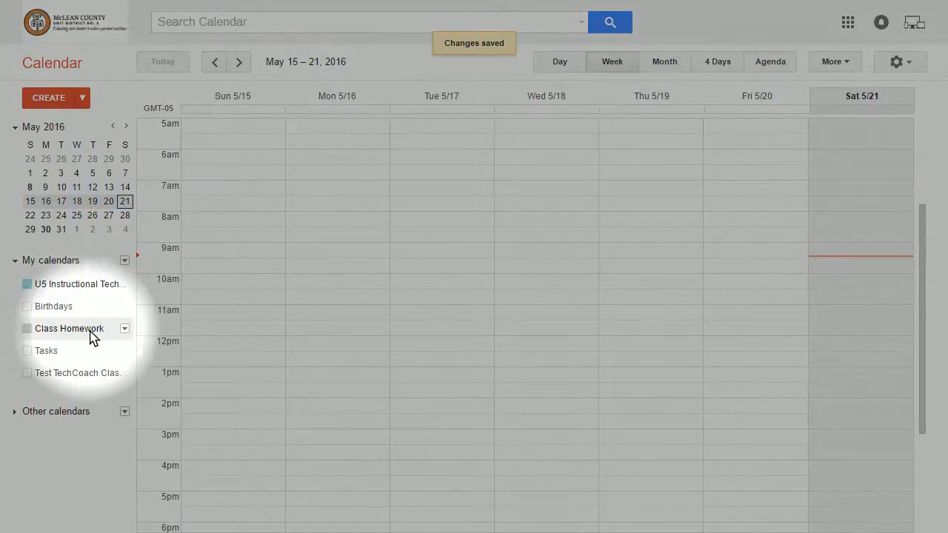
pyautogui.click(125, 329)
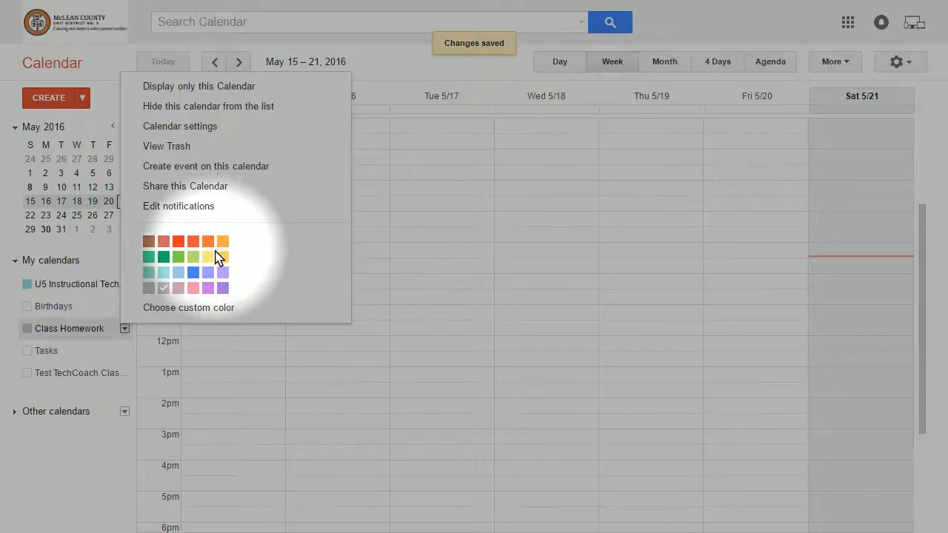
pyautogui.click(192, 272)
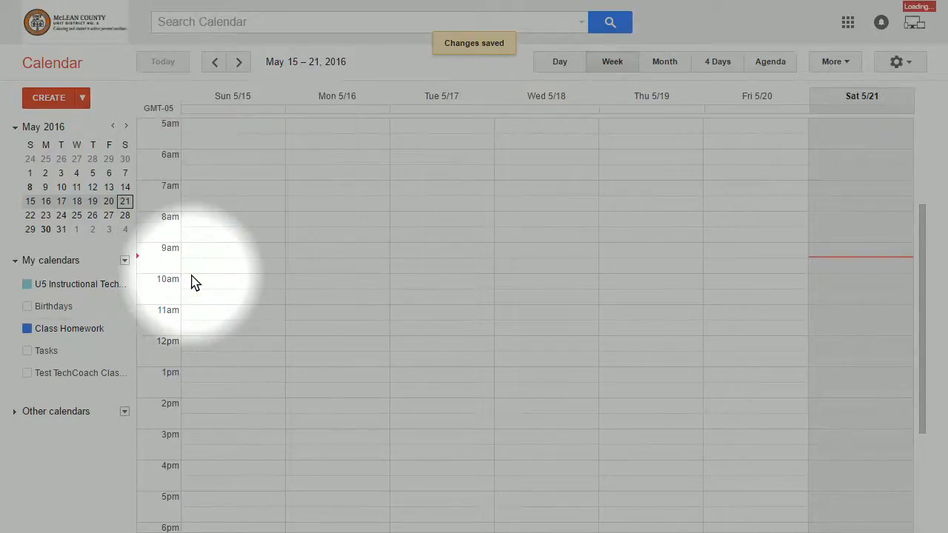
# Turn on the daily agenda email in the Class Homework calendar's notification settings and save the change.
pyautogui.click(124, 329)
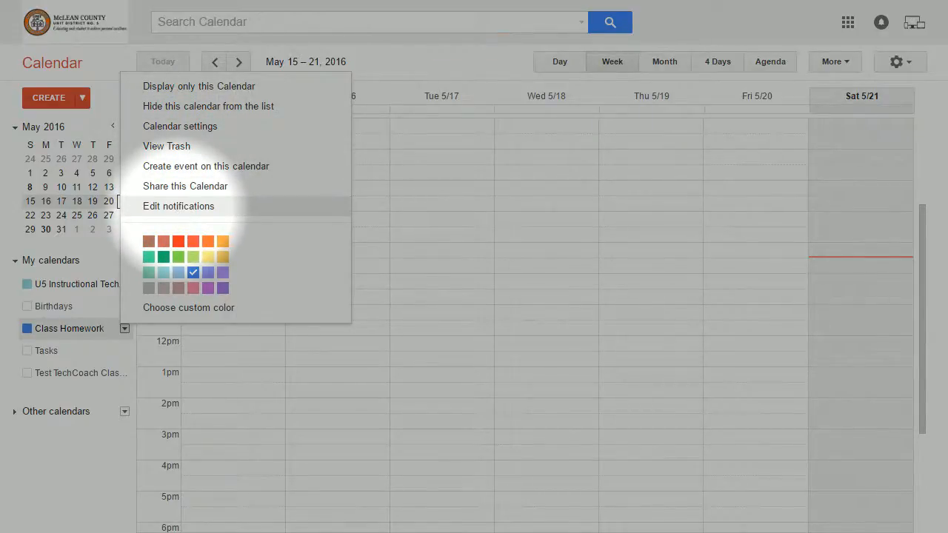
pyautogui.click(177, 207)
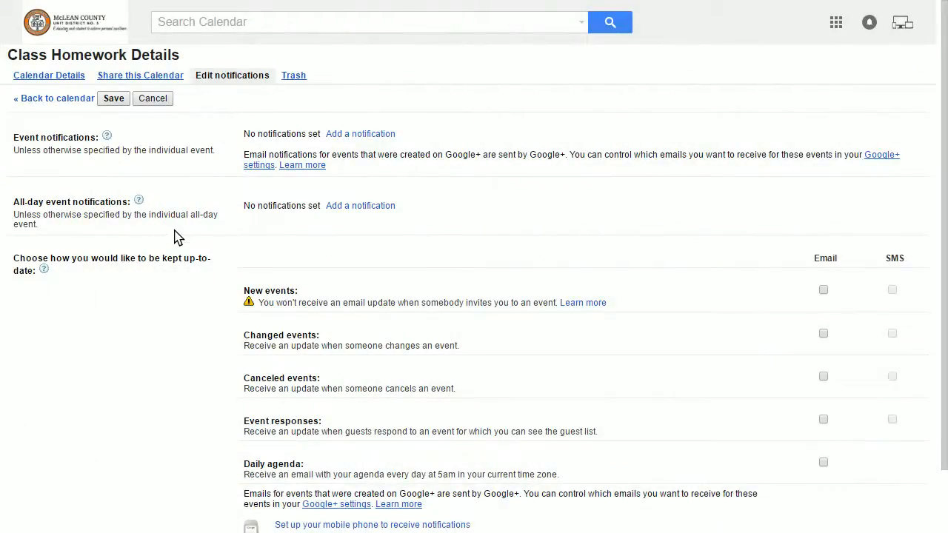
pyautogui.scroll(-1, 189, 234)
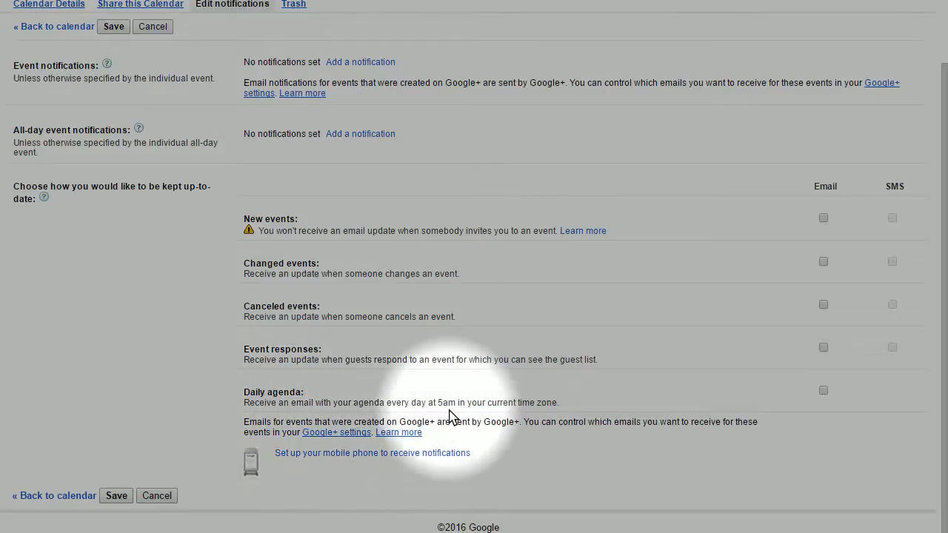
pyautogui.click(824, 390)
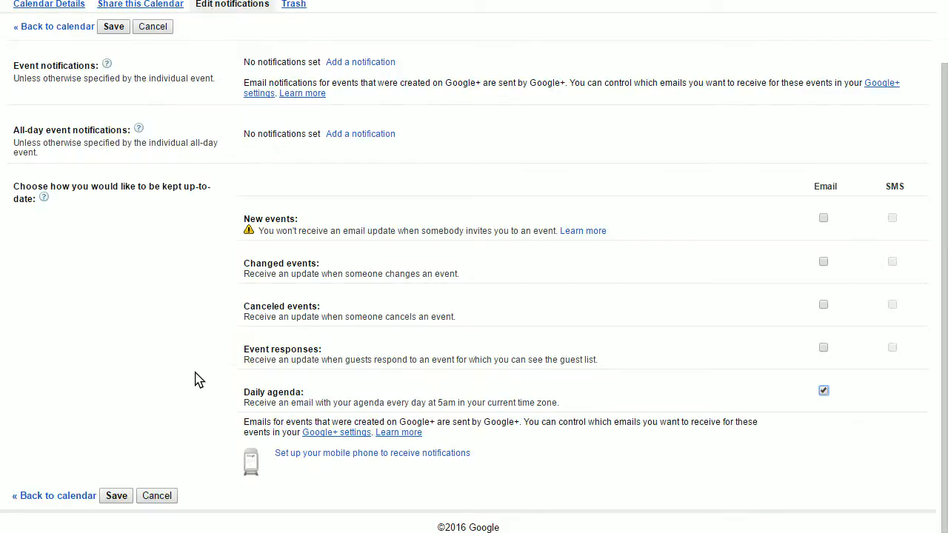
pyautogui.click(118, 496)
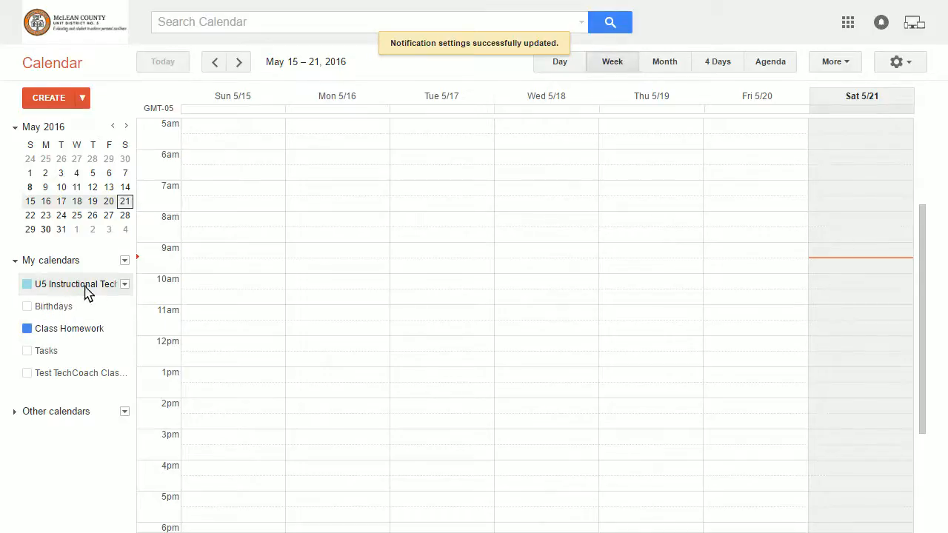
# Find a coworker by last name under Other calendars and display that coworker's calendar in the week view.
pyautogui.click(84, 308)
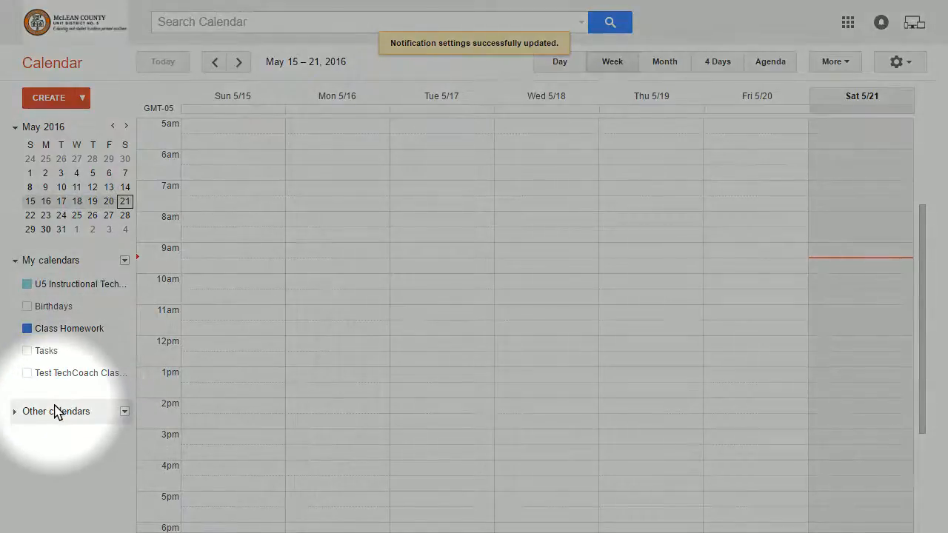
pyautogui.click(56, 412)
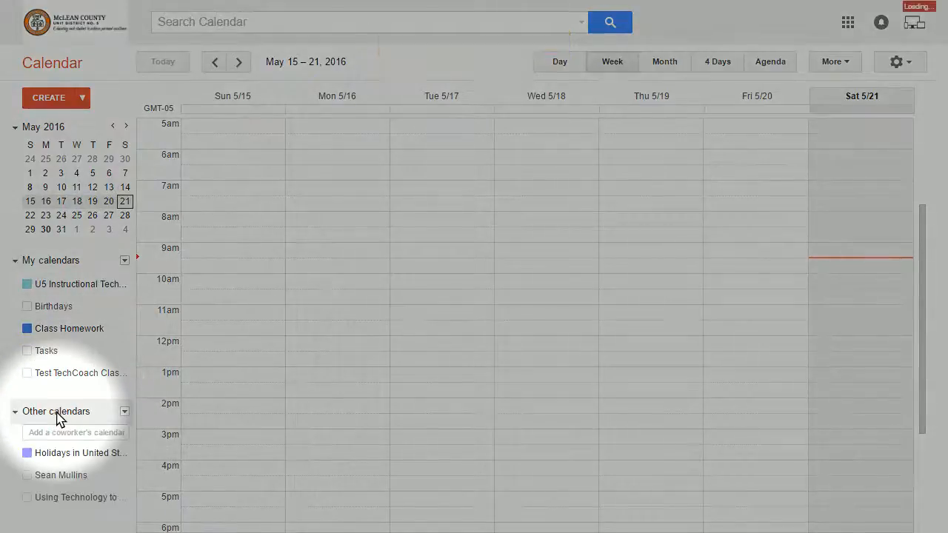
pyautogui.click(57, 433)
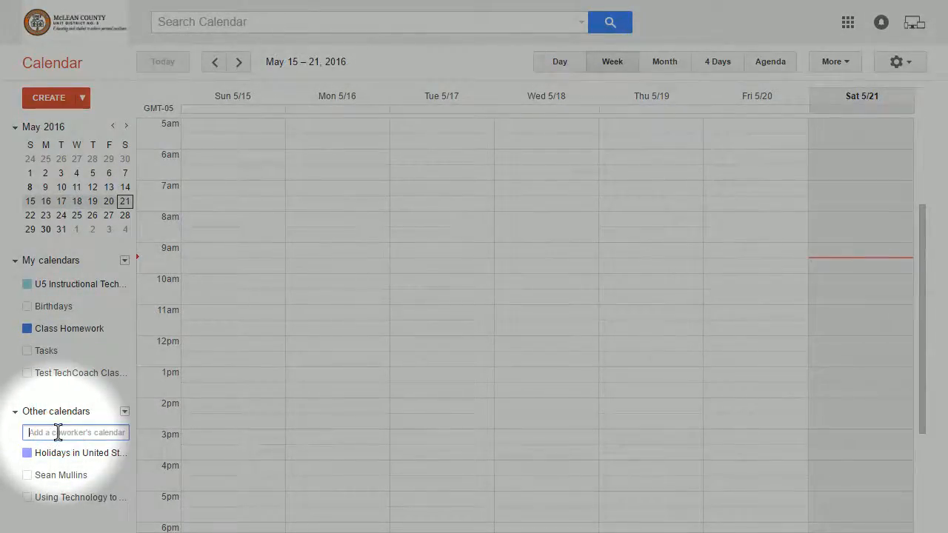
pyautogui.write('mullins')
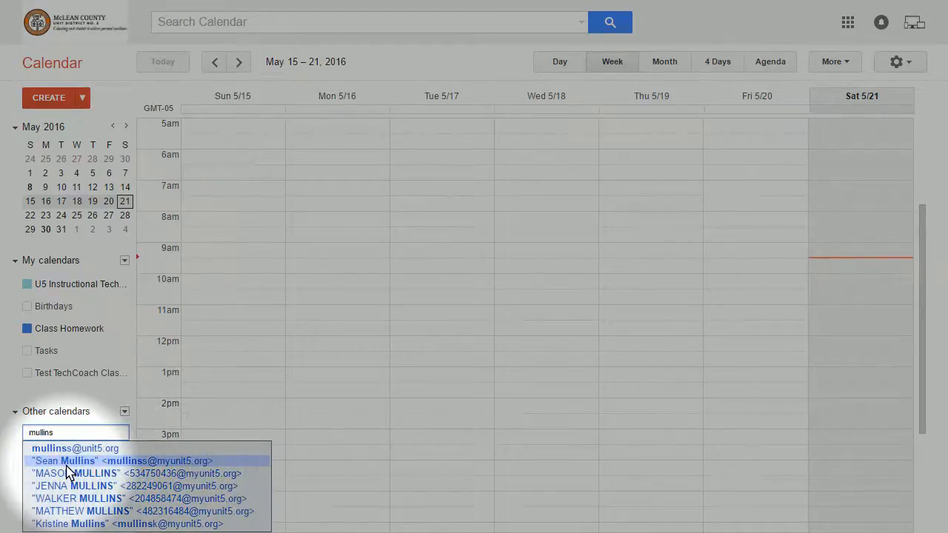
pyautogui.click(148, 463)
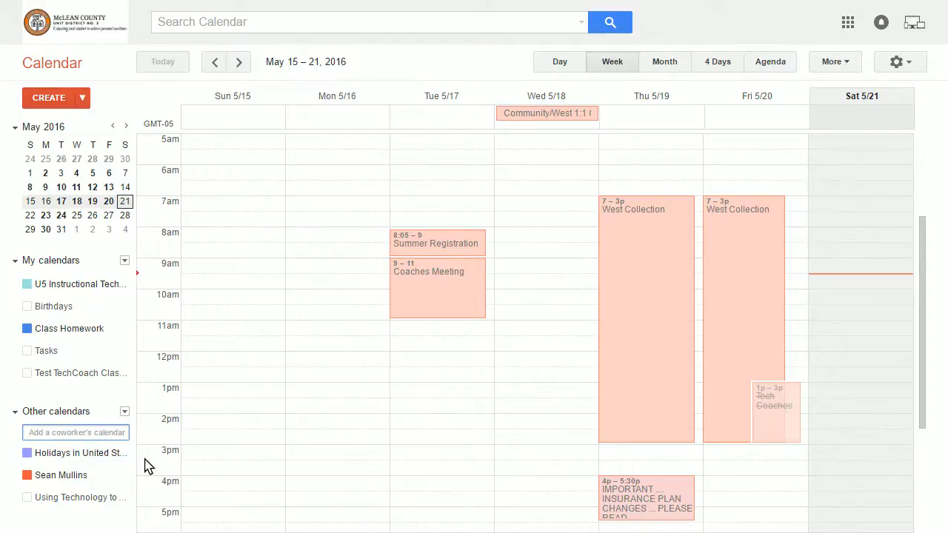
pyautogui.click(46, 480)
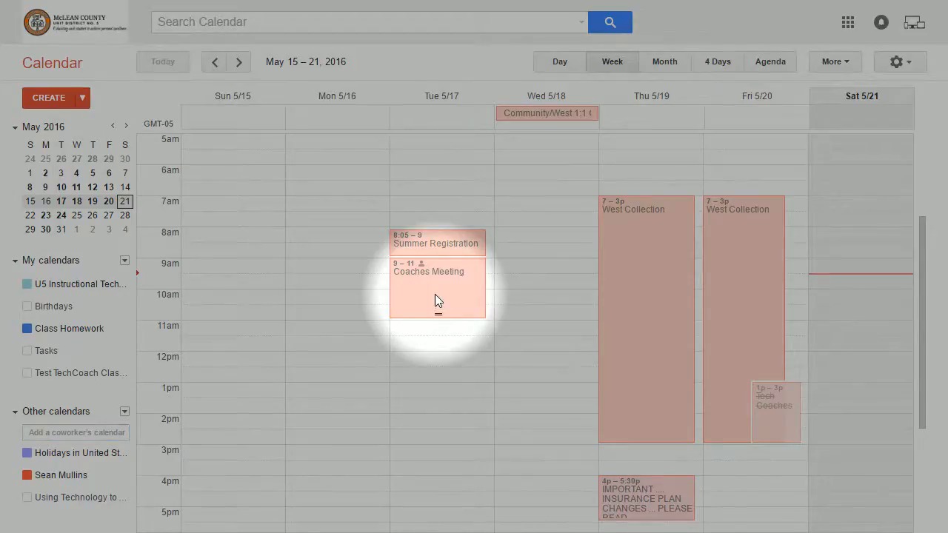
pyautogui.click(344, 300)
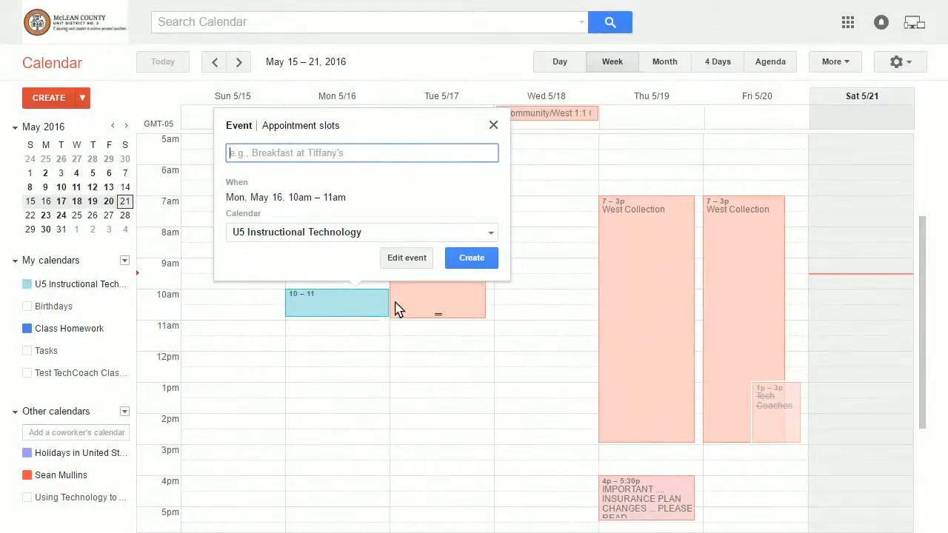
pyautogui.click(493, 126)
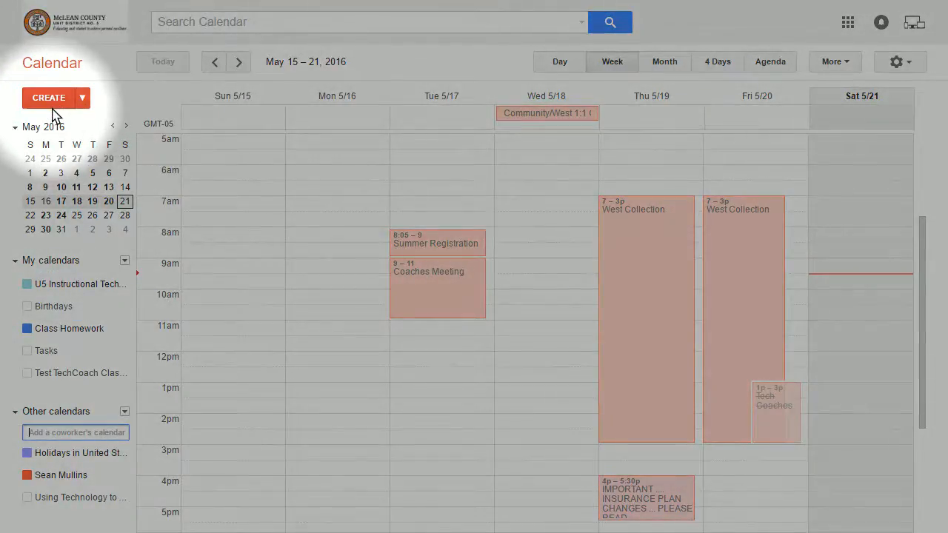
pyautogui.click(80, 97)
pyautogui.click(78, 97)
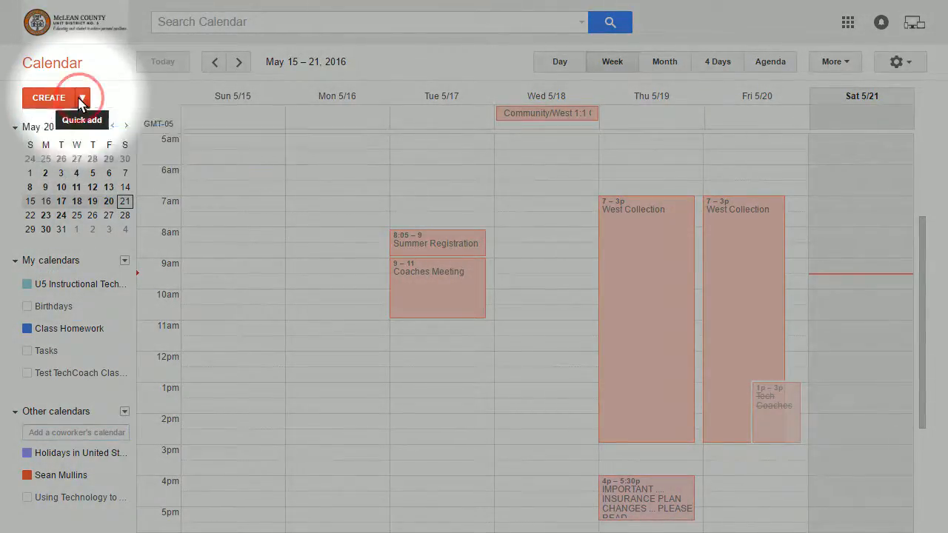
# Start a detailed new event titled Test, trying the All day option and leaving it off.
pyautogui.click(63, 101)
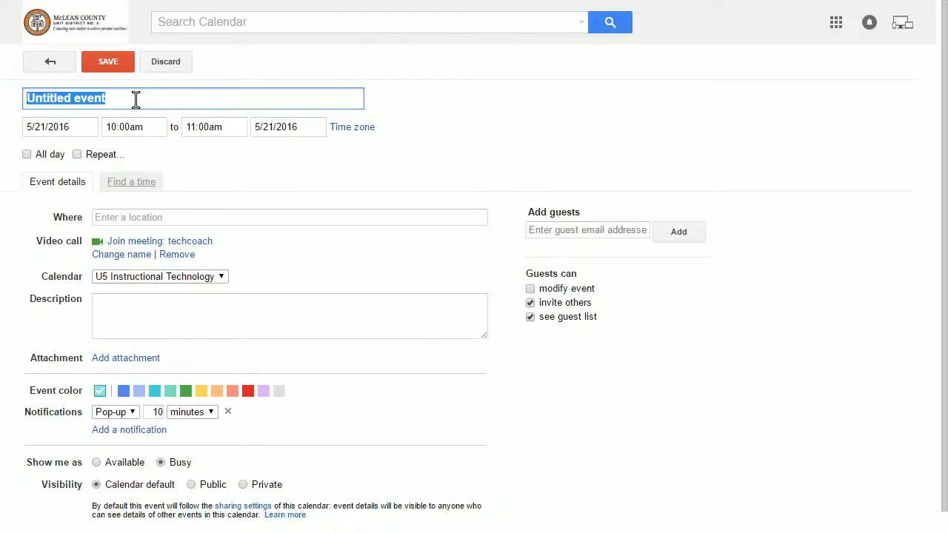
pyautogui.write('Test')
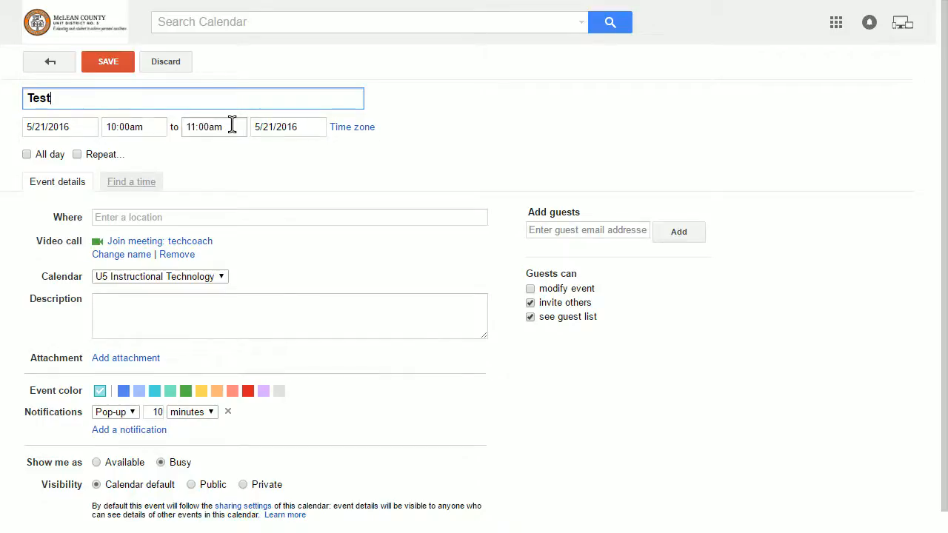
pyautogui.click(26, 154)
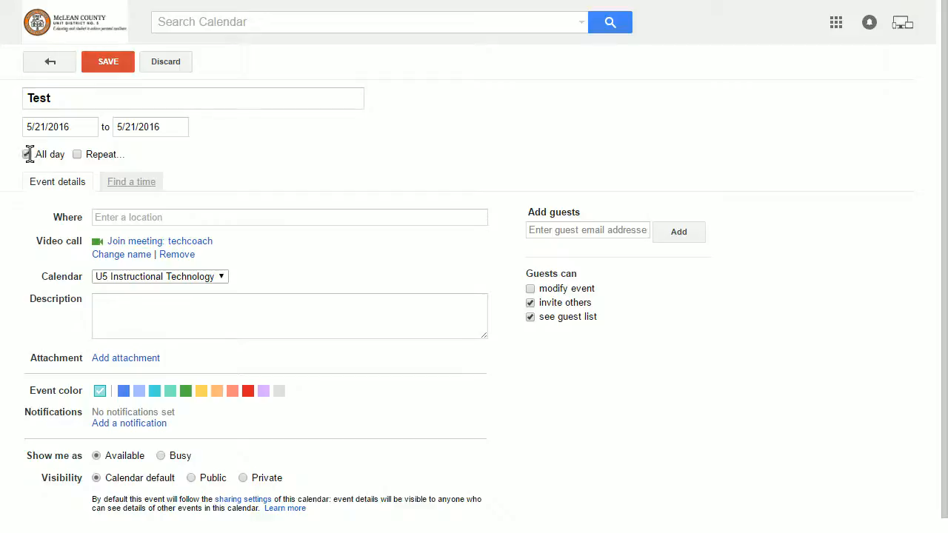
pyautogui.click(27, 154)
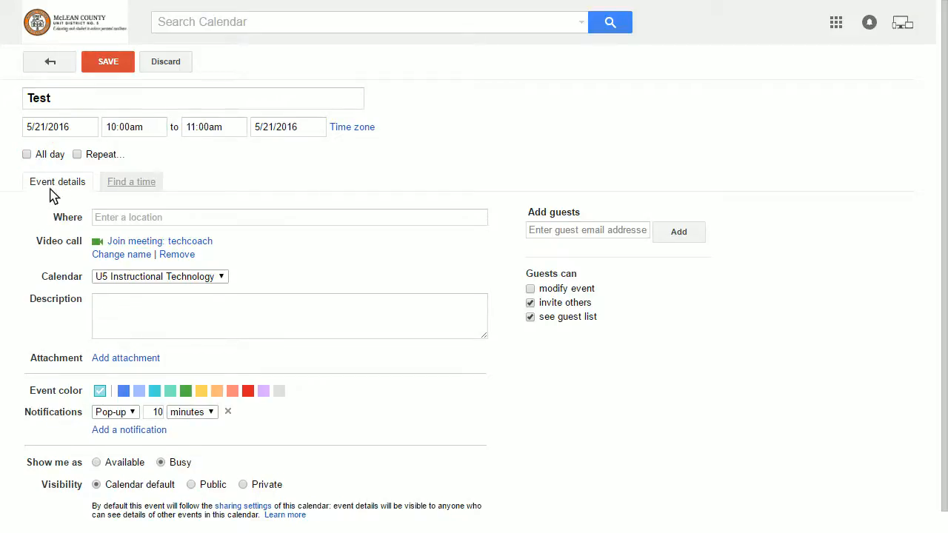
# Set the Test event's location to the suggested place Normal Community West High School.
pyautogui.click(147, 220)
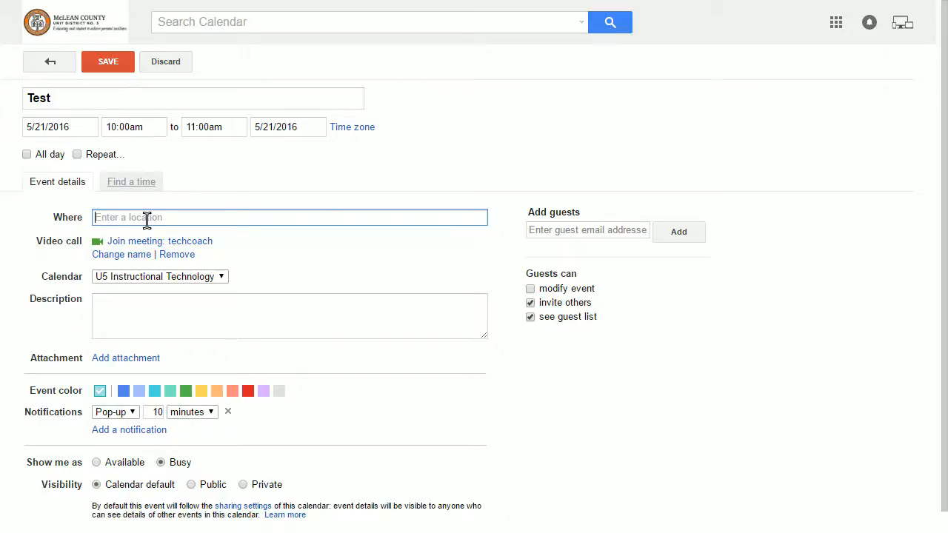
pyautogui.write('Normal C')
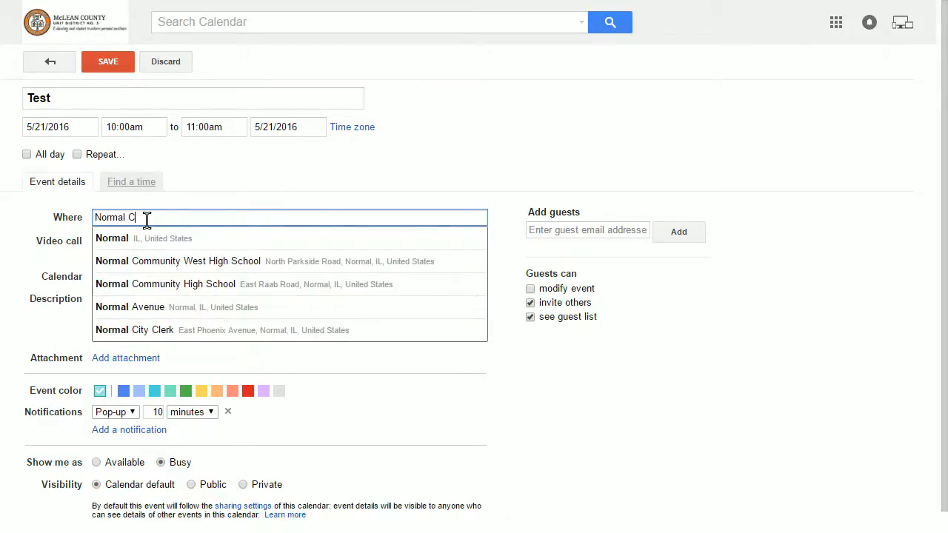
pyautogui.write('o')
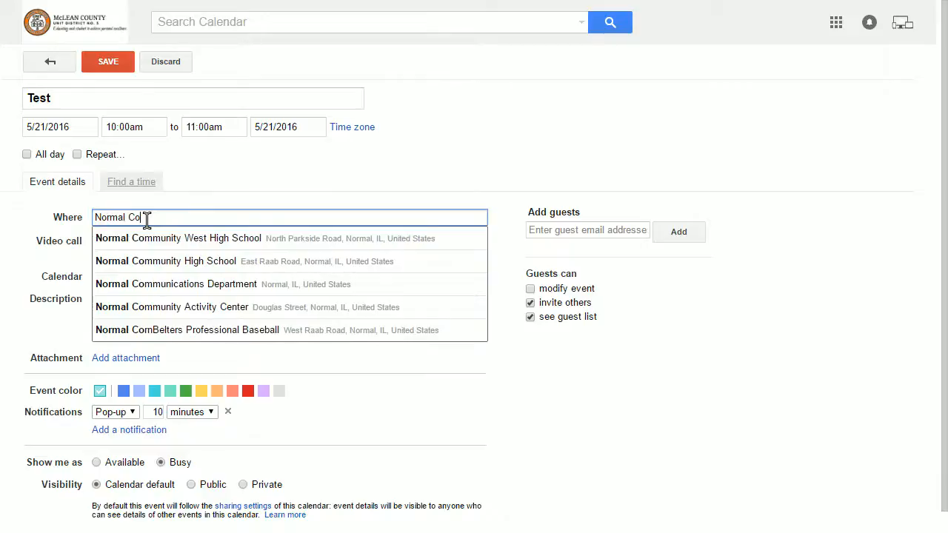
pyautogui.click(191, 243)
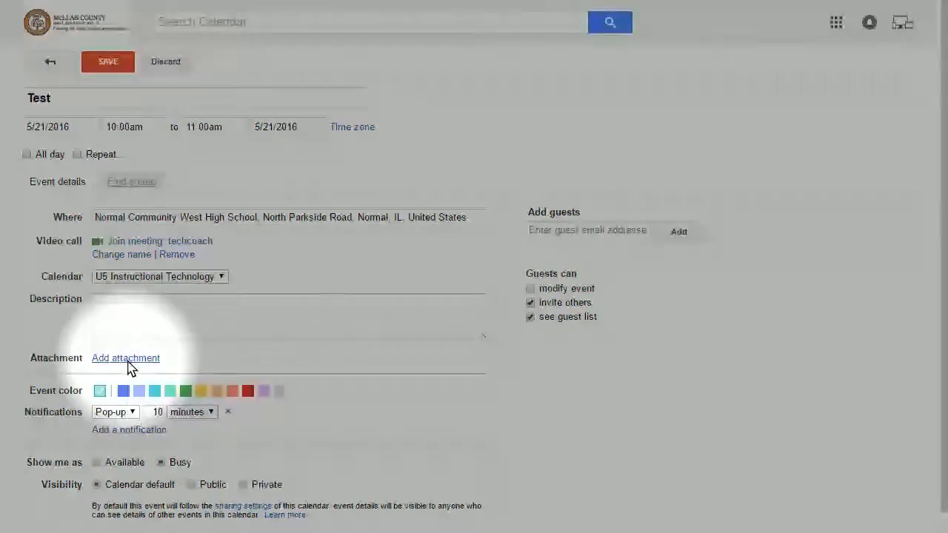
# Look through the Google Drive files offered as event attachments without attaching any, and review the remaining event options.
pyautogui.click(126, 359)
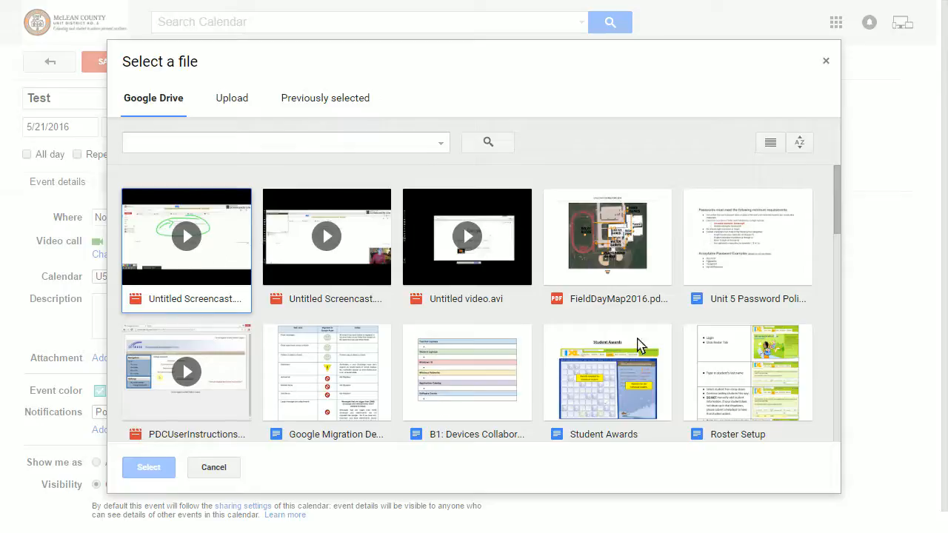
pyautogui.click(229, 475)
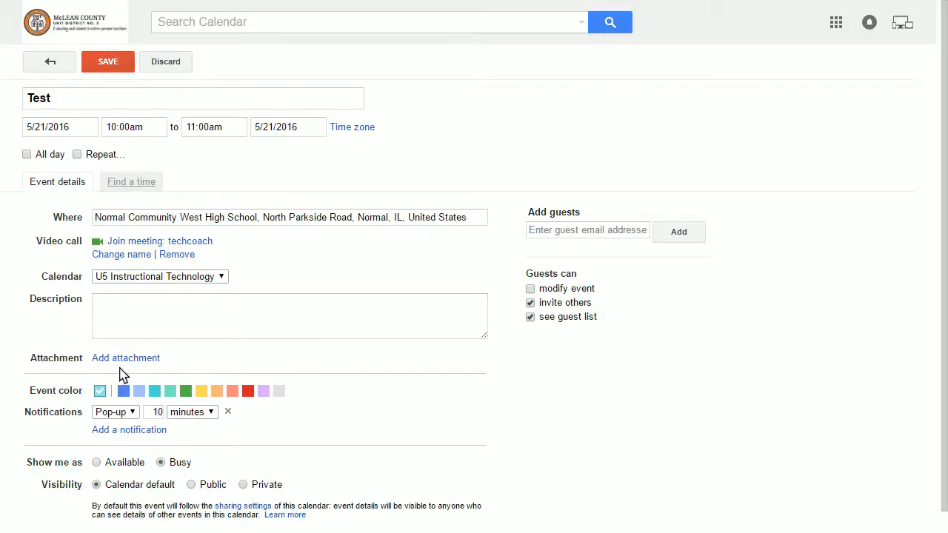
pyautogui.scroll(-1, 65, 352)
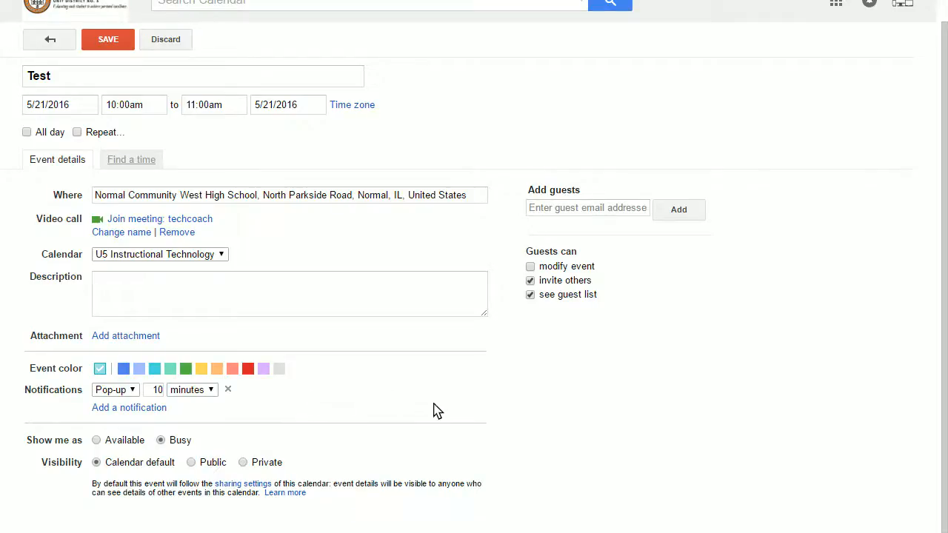
# Add the coworker as a guest of the Test event using the suggested myunit5.org account.
pyautogui.click(557, 207)
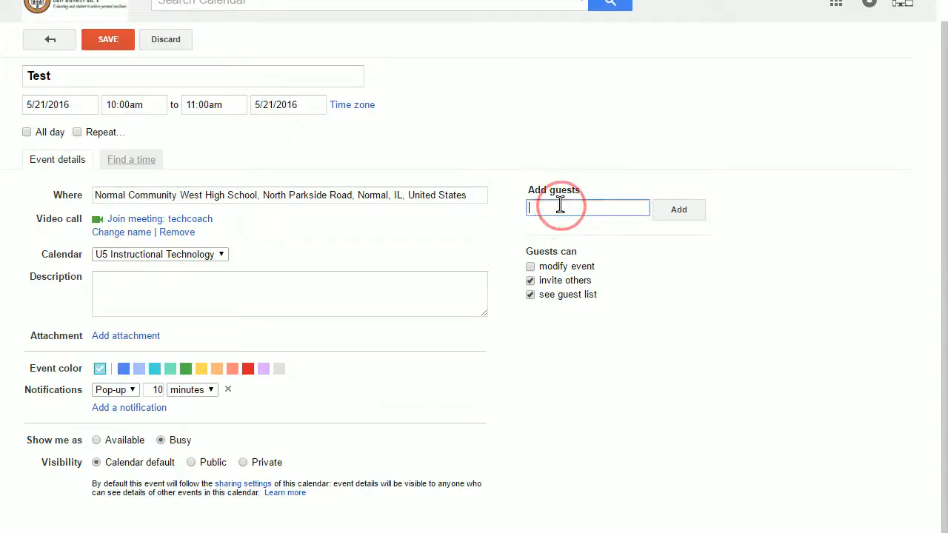
pyautogui.write('mullin')
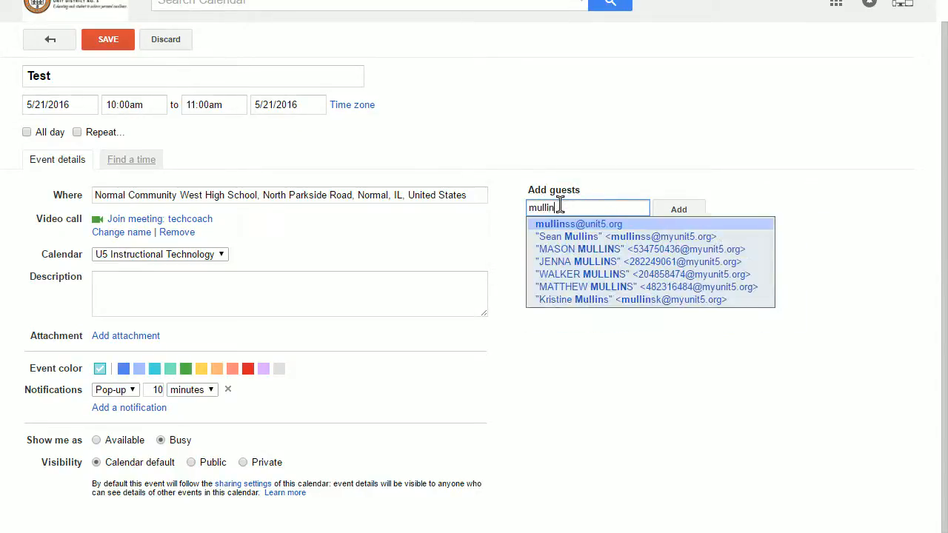
pyautogui.write('ss')
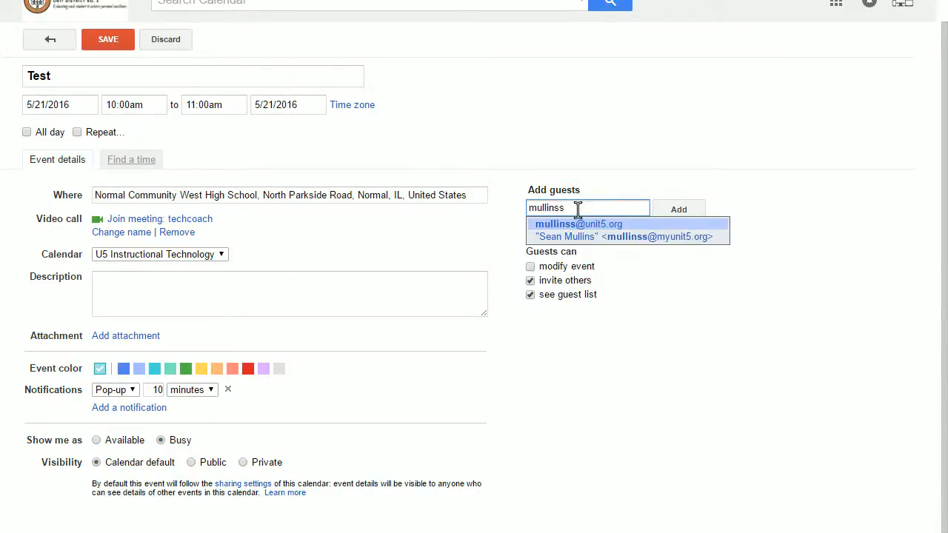
pyautogui.click(632, 237)
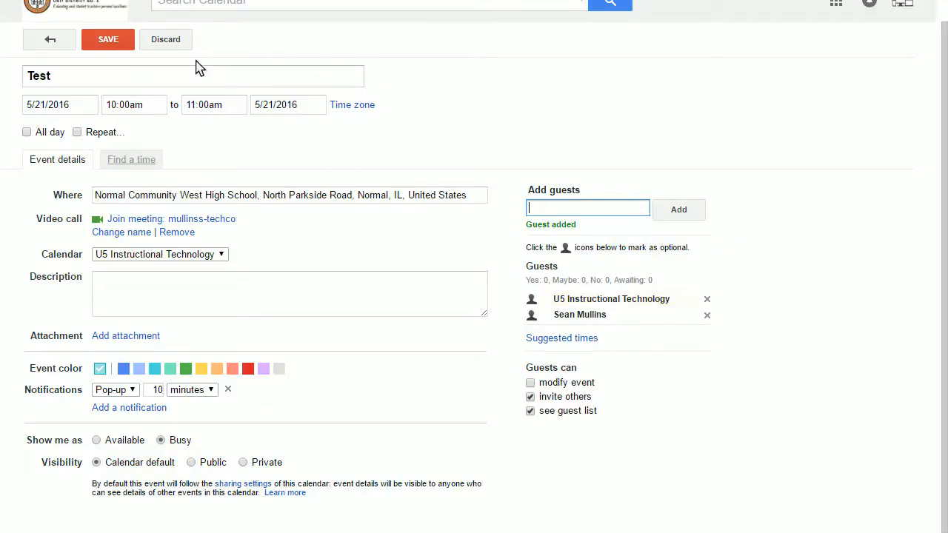
# Save the Test event despite the guest's working hours and send the invitations.
pyautogui.click(108, 42)
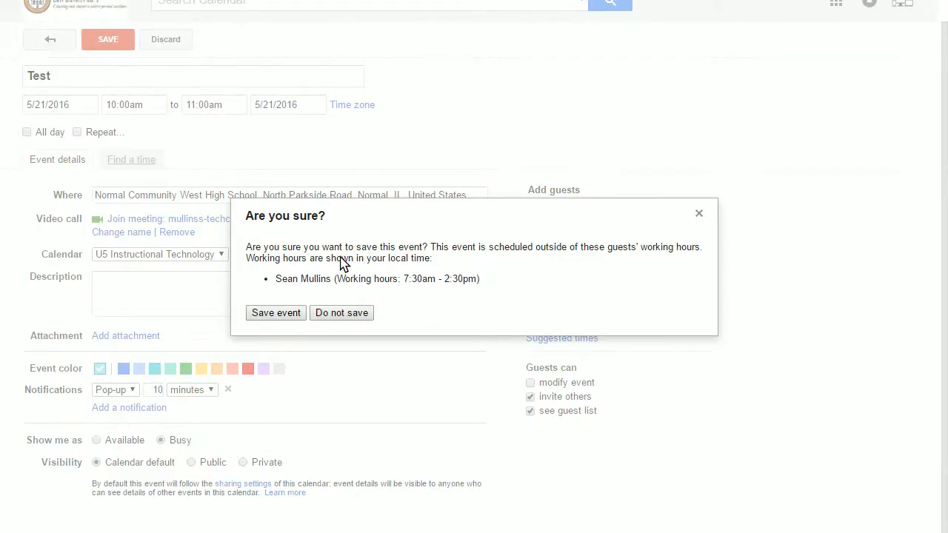
pyautogui.click(280, 317)
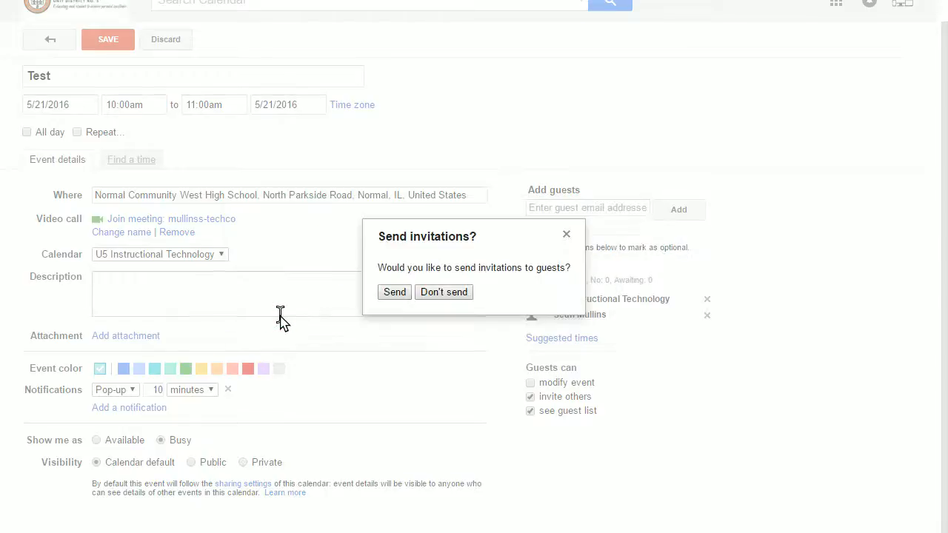
pyautogui.click(394, 300)
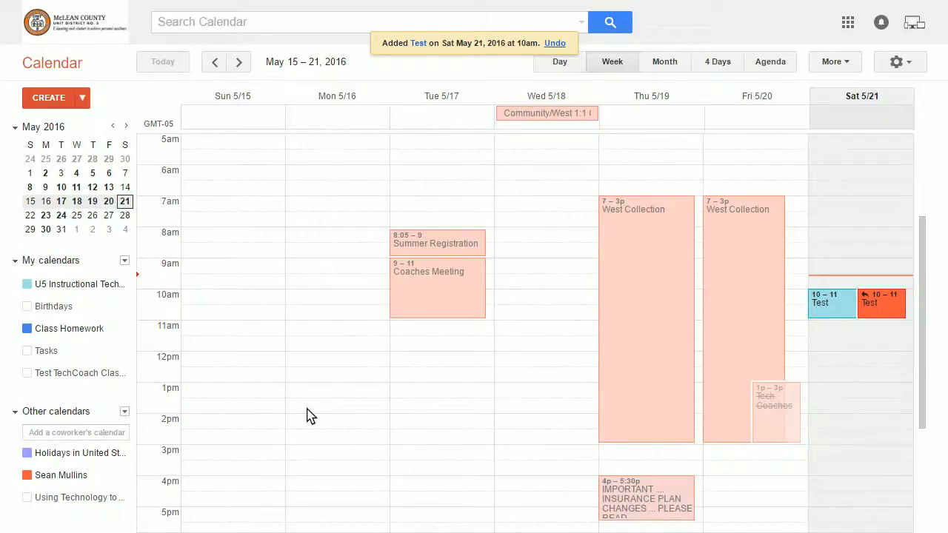
# Switch the coworker's and U5 Instructional Technology calendars off and on to compare their events, leaving both displayed.
pyautogui.click(39, 480)
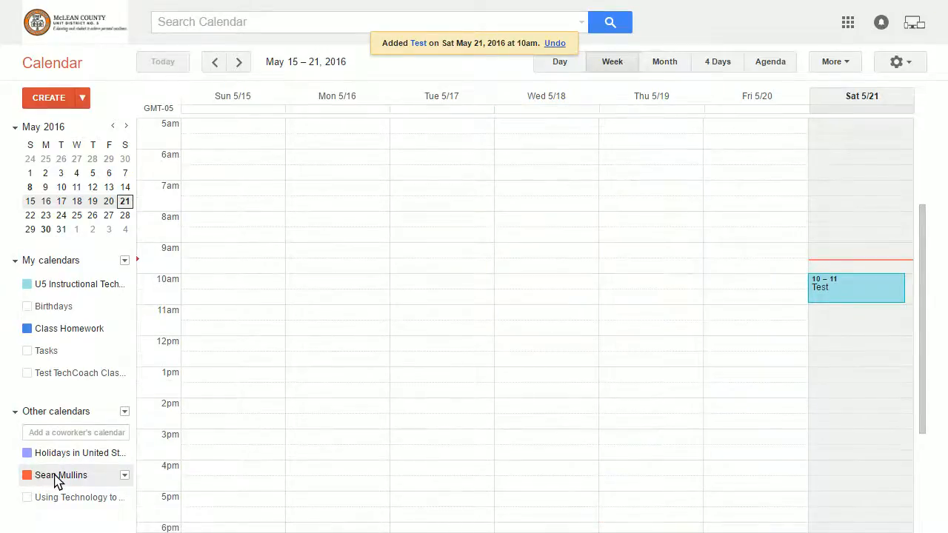
pyautogui.click(79, 500)
pyautogui.click(77, 502)
pyautogui.click(61, 478)
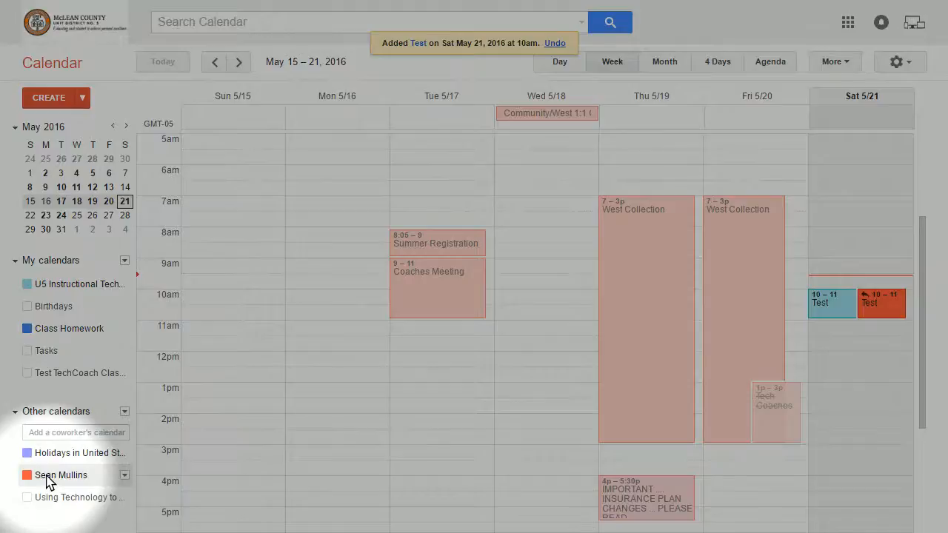
pyautogui.click(49, 478)
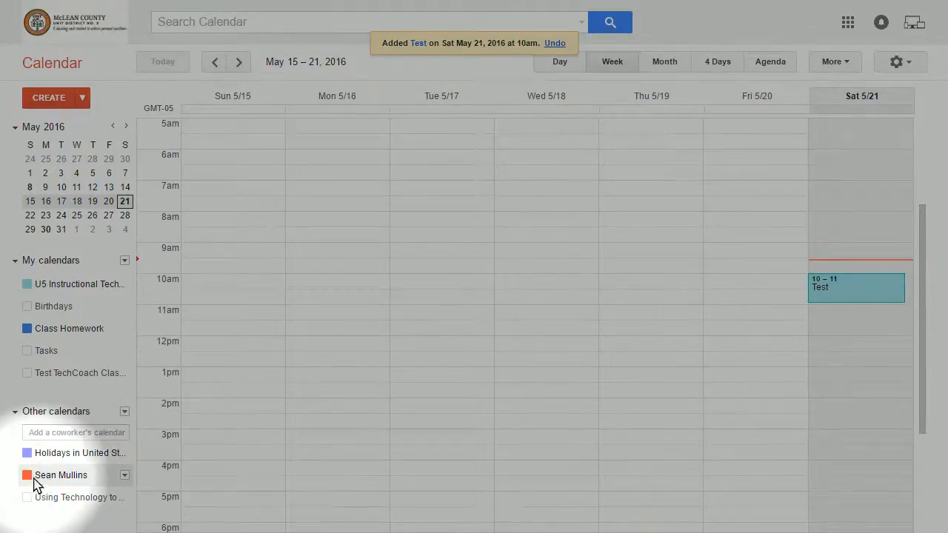
pyautogui.click(68, 499)
pyautogui.click(53, 478)
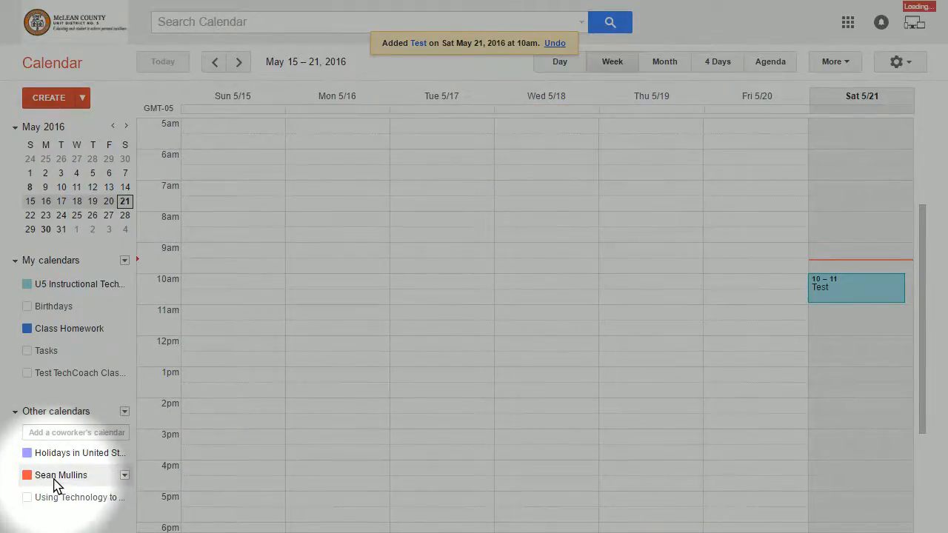
pyautogui.click(66, 498)
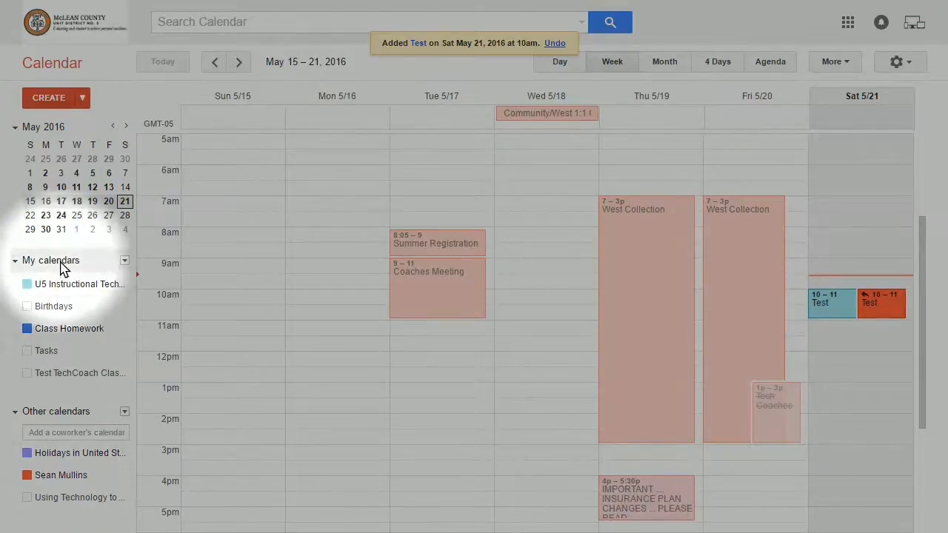
pyautogui.click(57, 290)
pyautogui.click(57, 290)
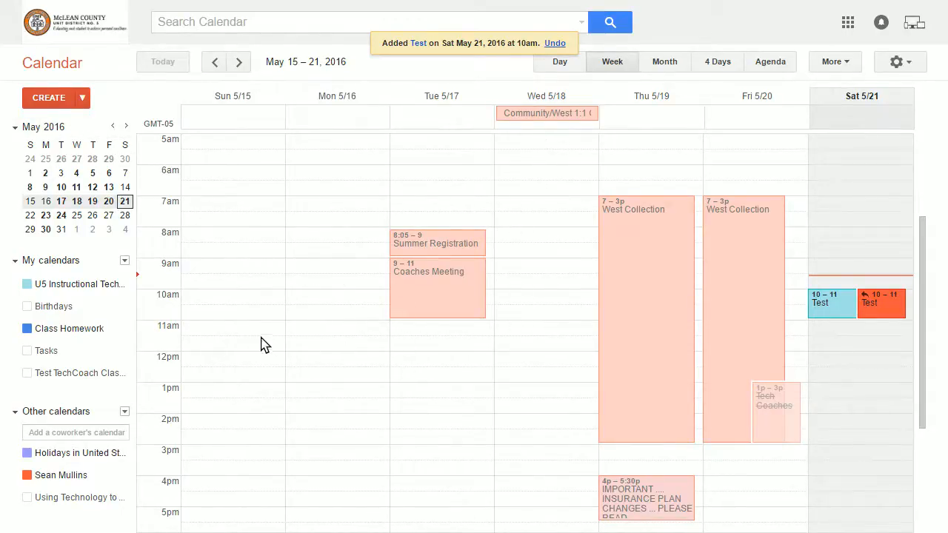
# Create an event titled TEST! on Wed, May 18, 11am – 12pm, in the Class Homework calendar.
pyautogui.click(531, 333)
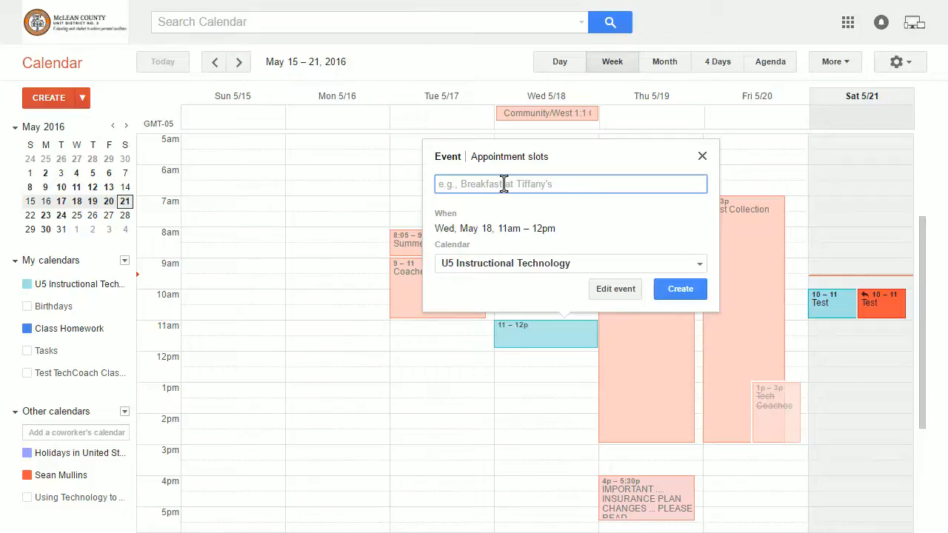
pyautogui.write('TEST')
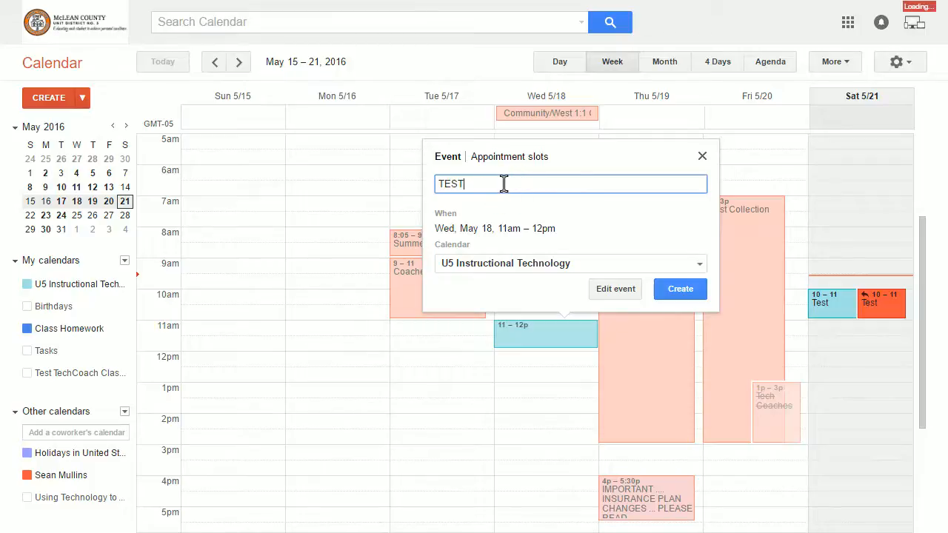
pyautogui.write('!')
pyautogui.click(521, 267)
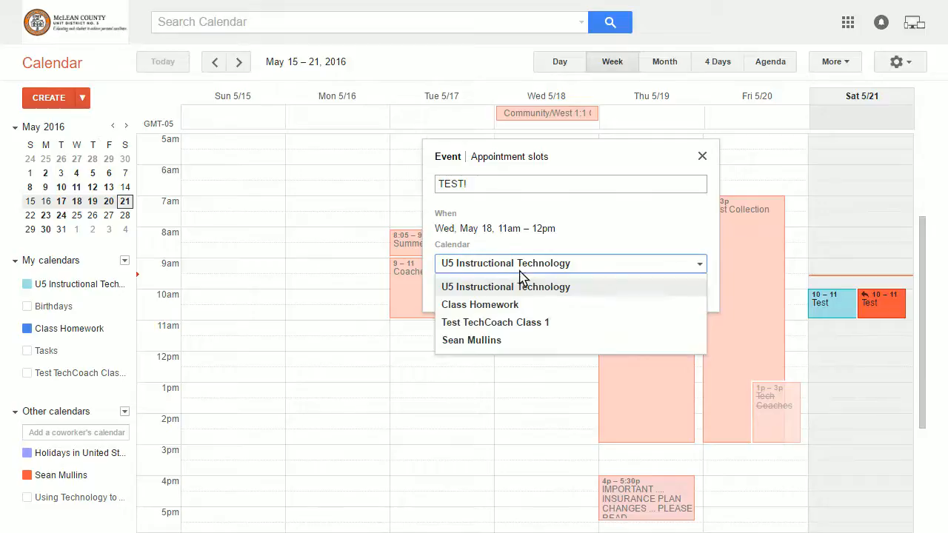
pyautogui.click(508, 307)
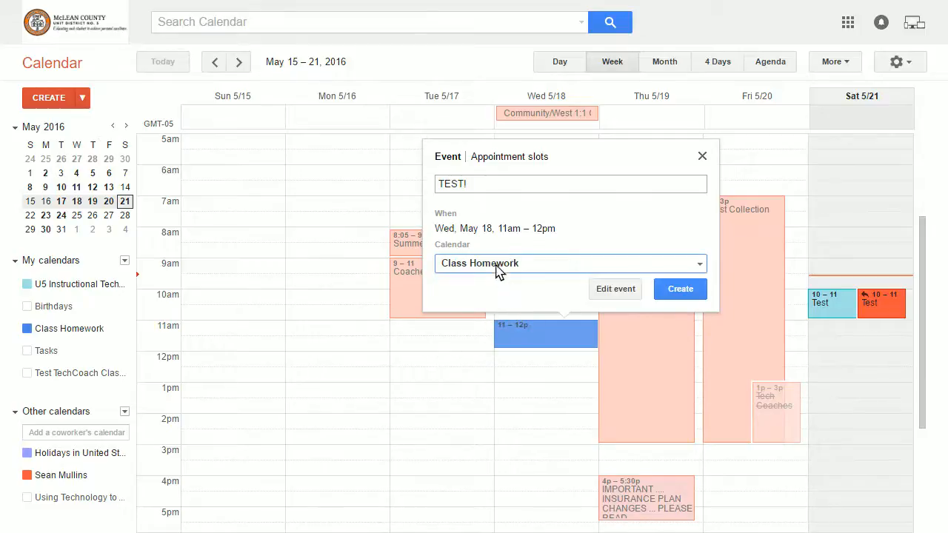
pyautogui.click(680, 290)
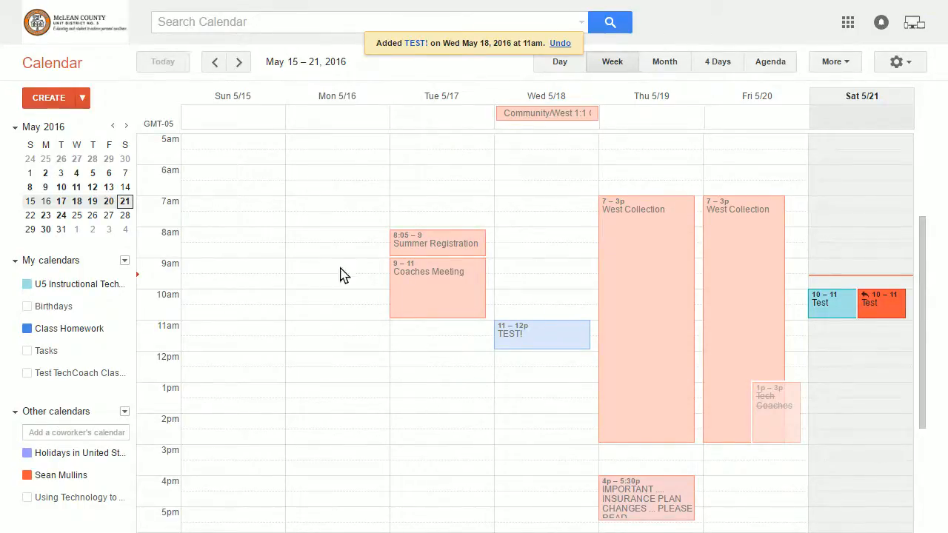
# Review the full editing options of the TEST! event without changing anything, and return to the week view.
pyautogui.click(544, 339)
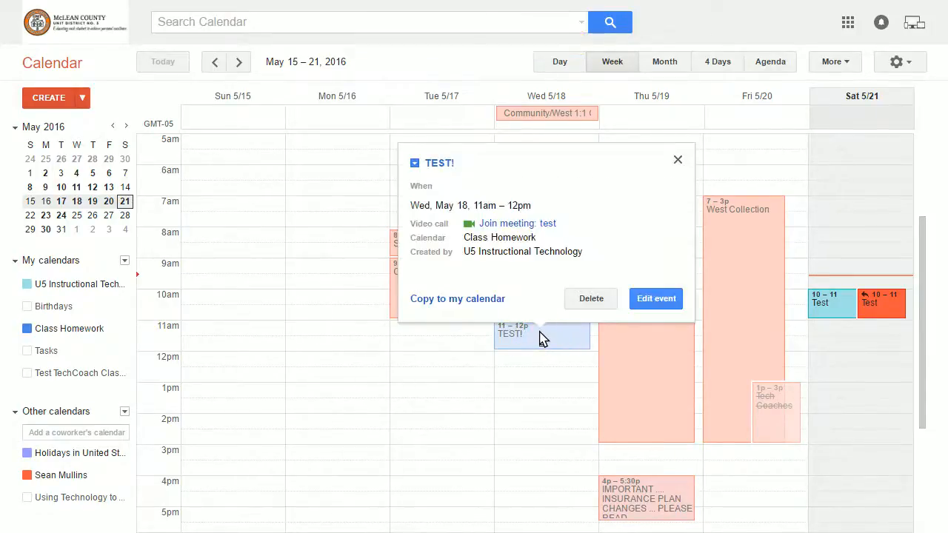
pyautogui.click(665, 302)
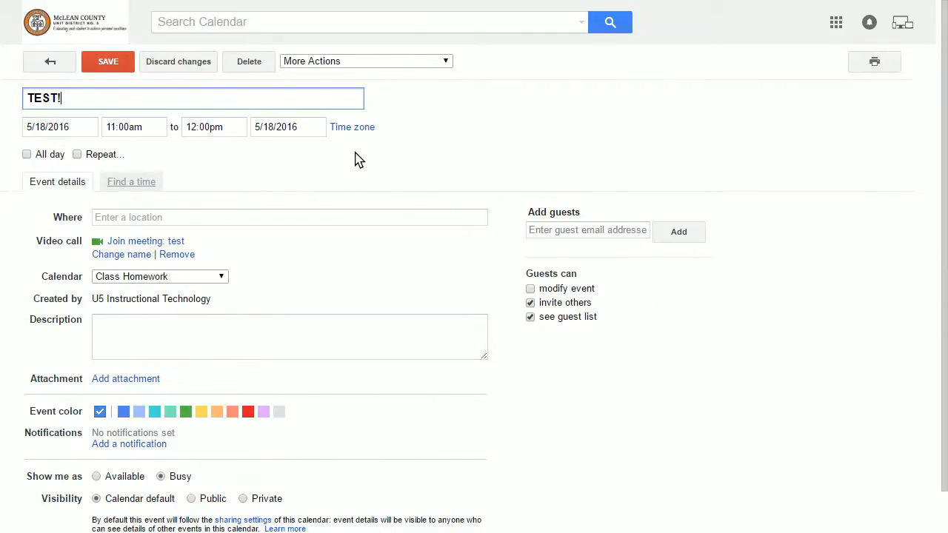
pyautogui.click(57, 63)
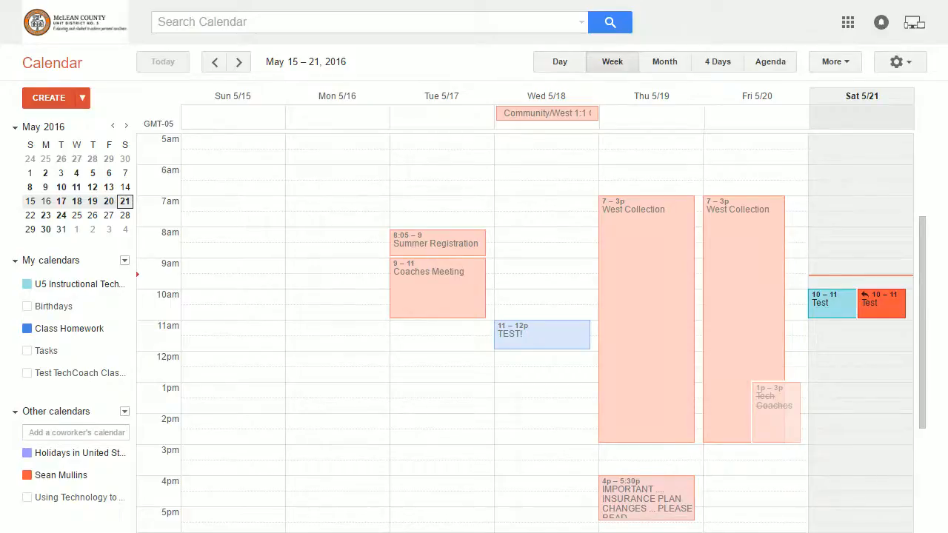
# Look at the appointment slots explanation for a new entry on Mon, May 16, 9am – 10am, and close it without creating anything.
pyautogui.click(329, 271)
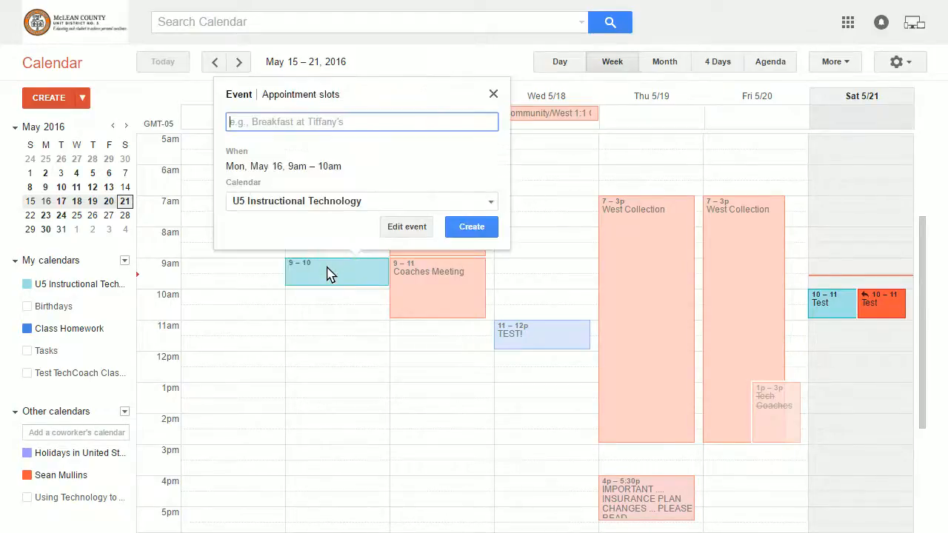
pyautogui.click(302, 96)
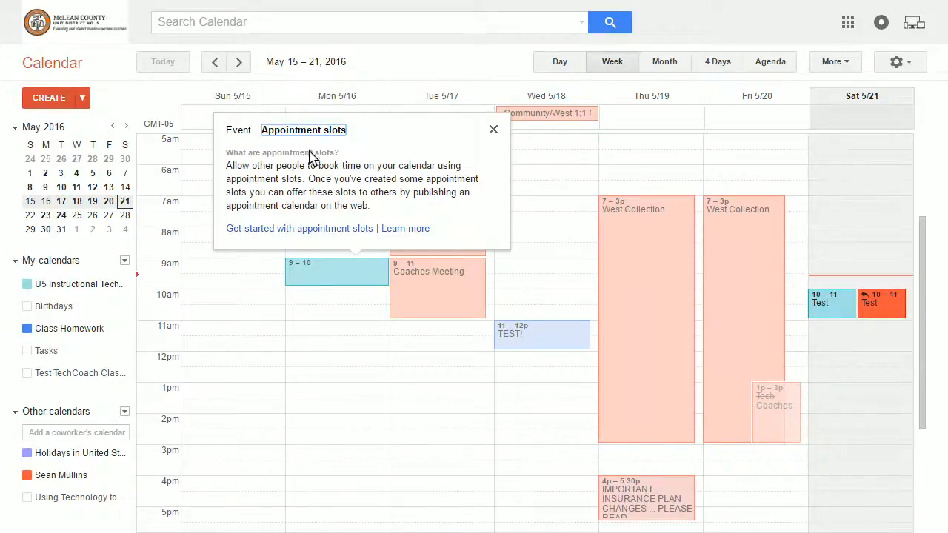
pyautogui.click(494, 131)
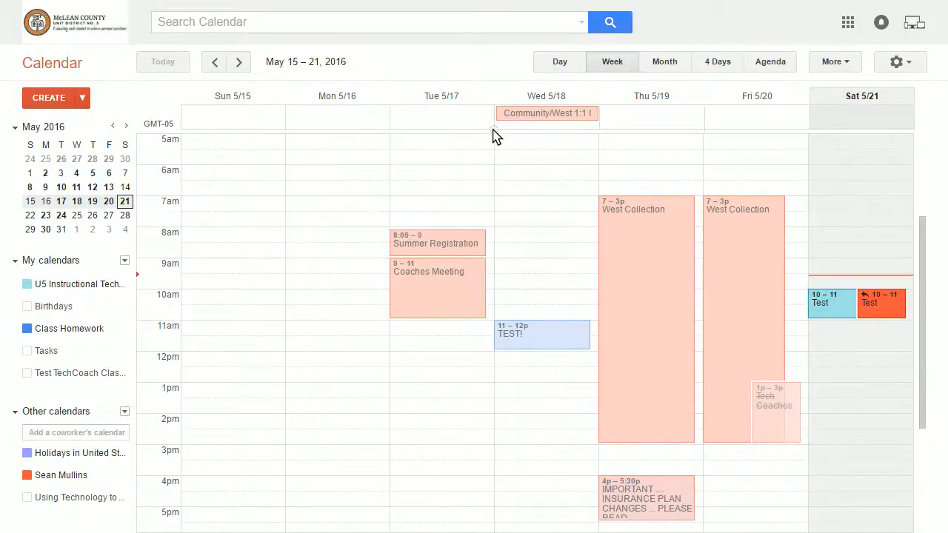